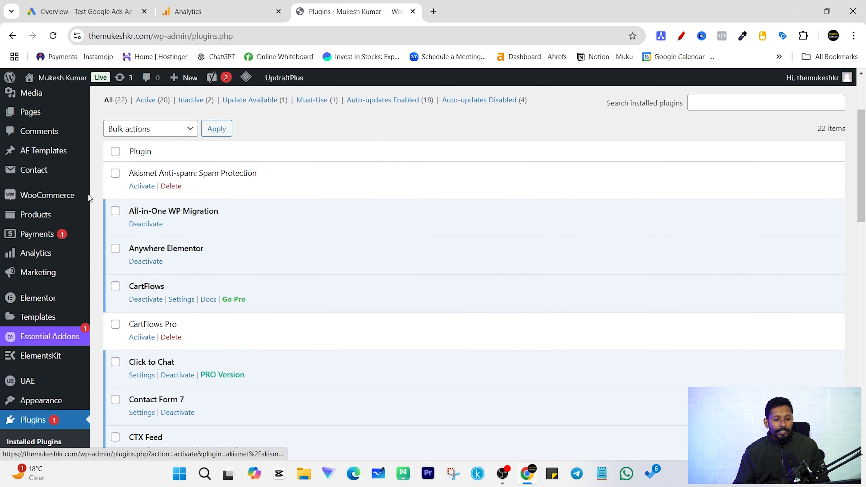
pyautogui.moveTo(19, 221)
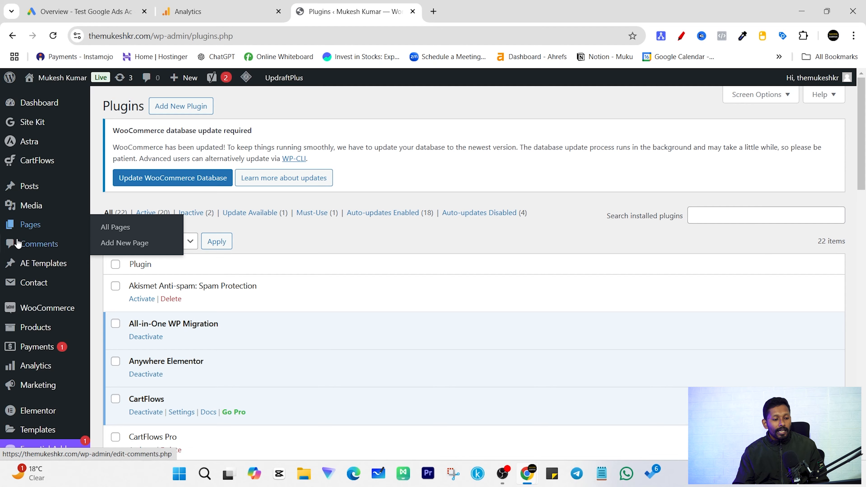
pyautogui.scroll(-3, 16, 224)
pyautogui.scroll(3, 54, 287)
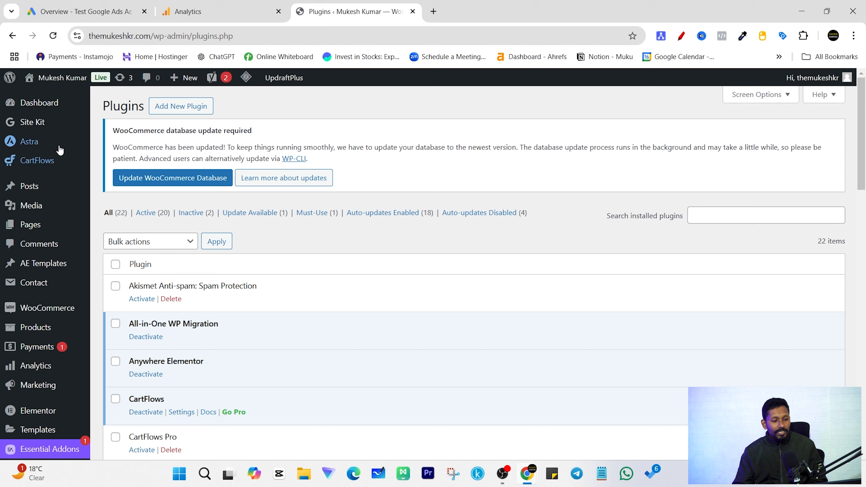
pyautogui.scroll(-5, 14, 343)
pyautogui.scroll(5, 20, 340)
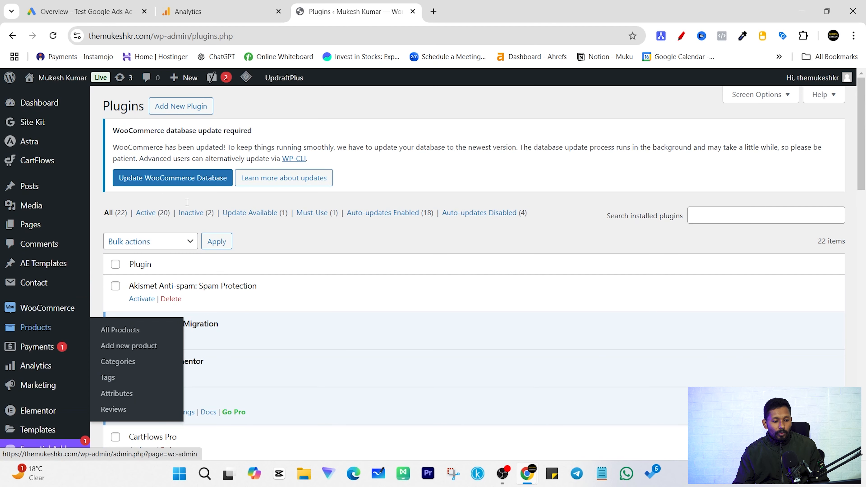
# - Open the page for adding new plugins and search the plugin directory for "pixel your site"
pyautogui.click(191, 106)
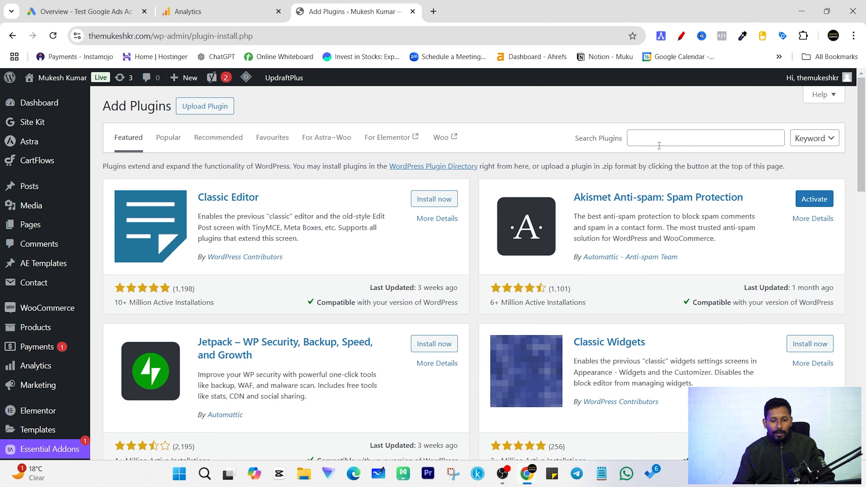
pyautogui.click(663, 142)
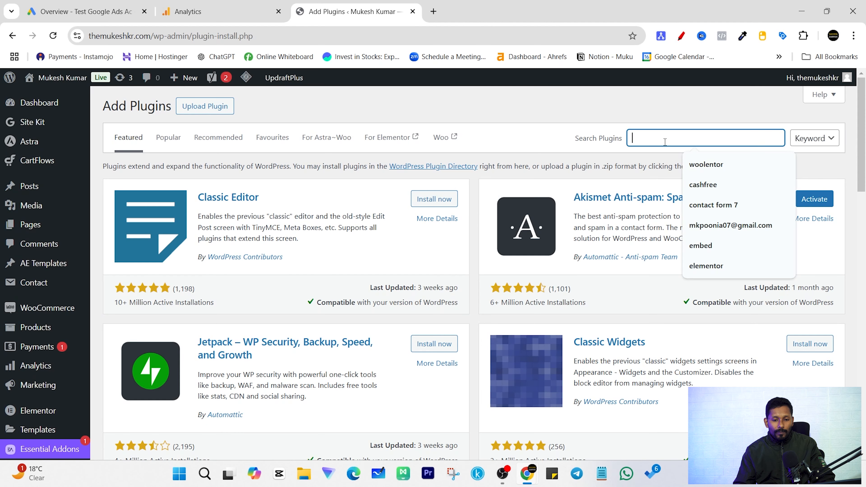
pyautogui.write('pixel')
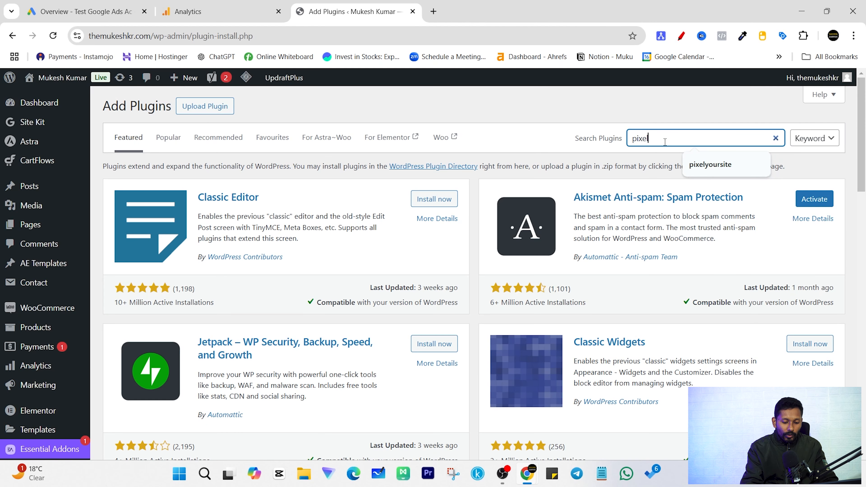
pyautogui.write(' your site')
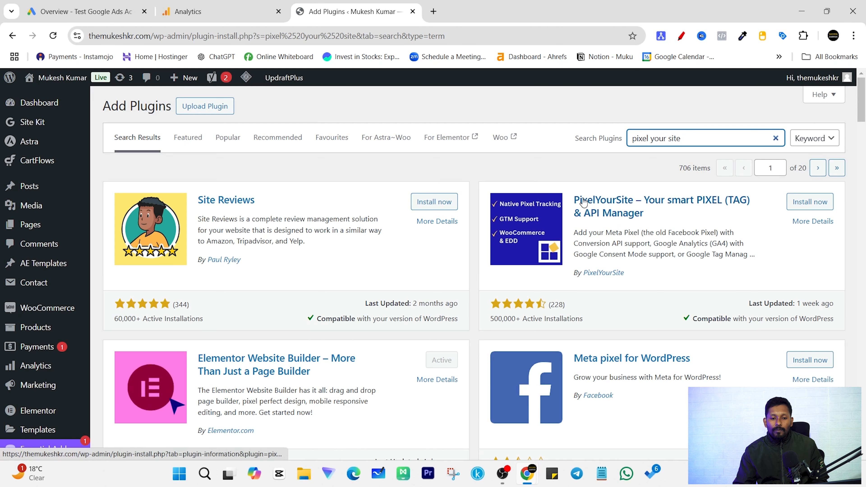
# - Install and activate the plugin "PixelYourSite – Your smart PIXEL (TAG) & API Manager"
pyautogui.click(575, 170)
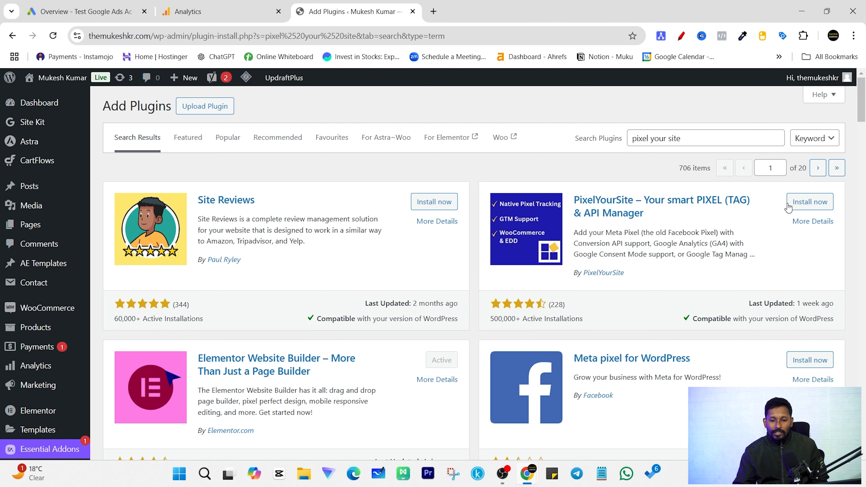
pyautogui.click(796, 204)
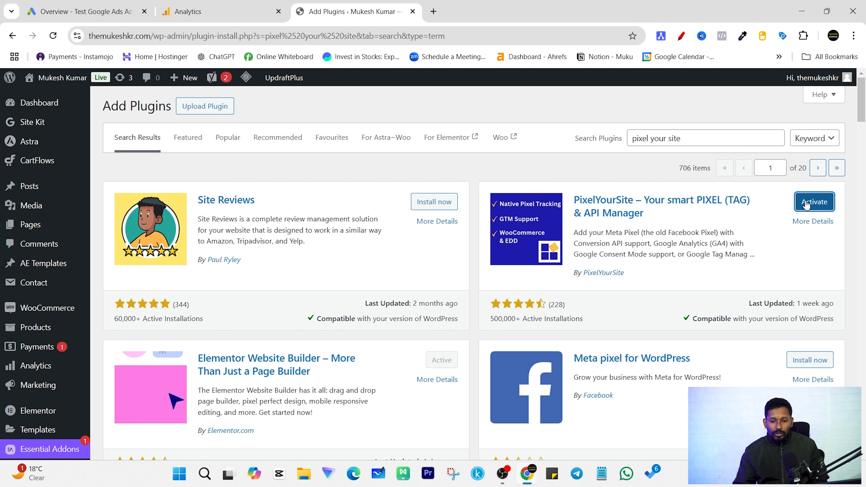
pyautogui.click(815, 201)
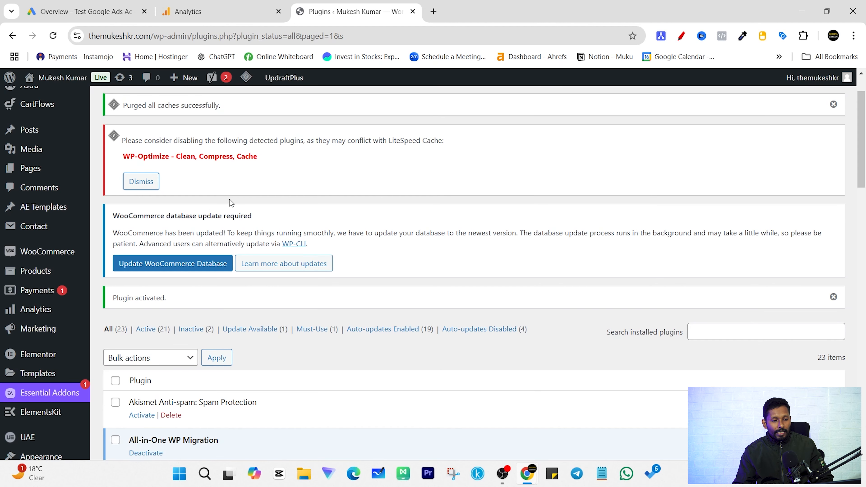
# - Open the dashboard of the PixelYourSite plugin
pyautogui.scroll(-15, 30, 232)
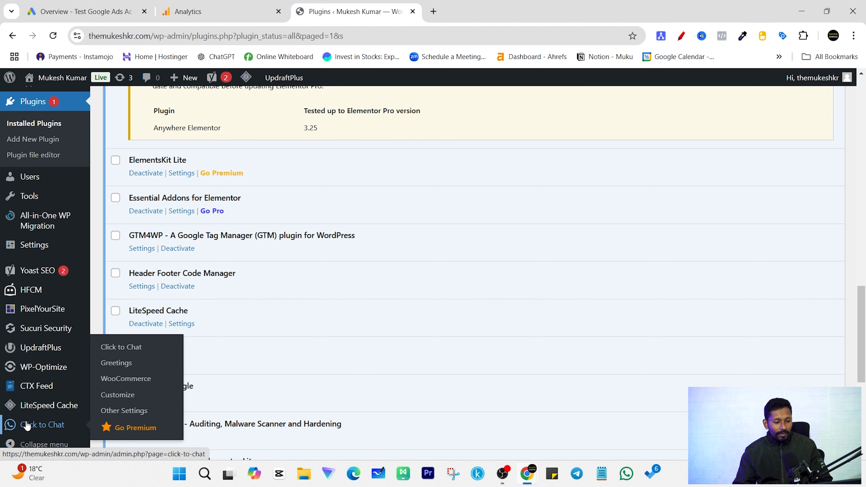
pyautogui.moveTo(42, 312)
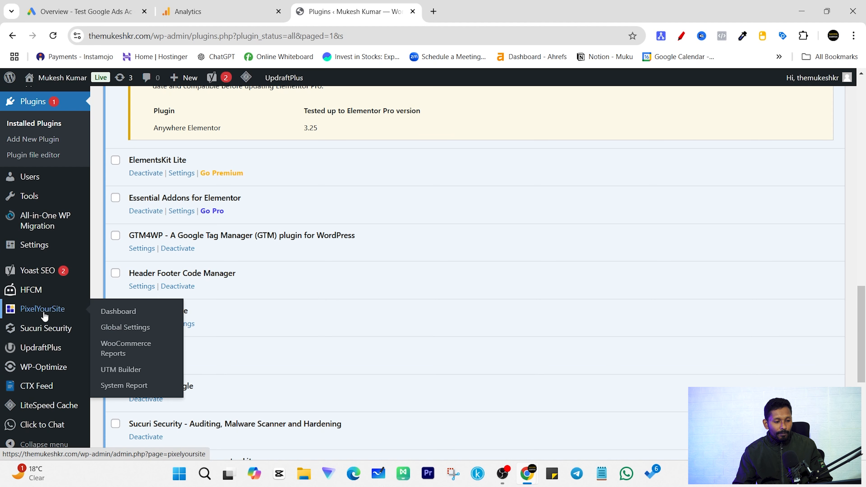
pyautogui.click(125, 311)
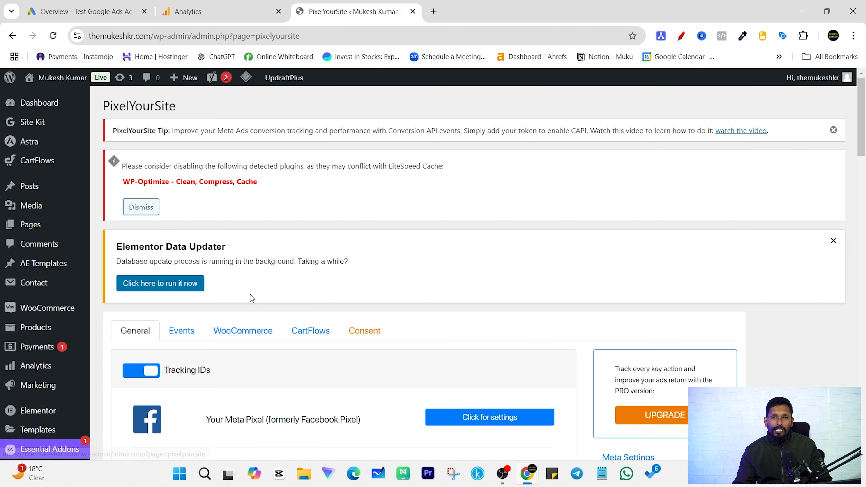
# - Examine the Tracking IDs section, in particular its Meta Pixel and Google Analytics entries
pyautogui.scroll(-5, 302, 263)
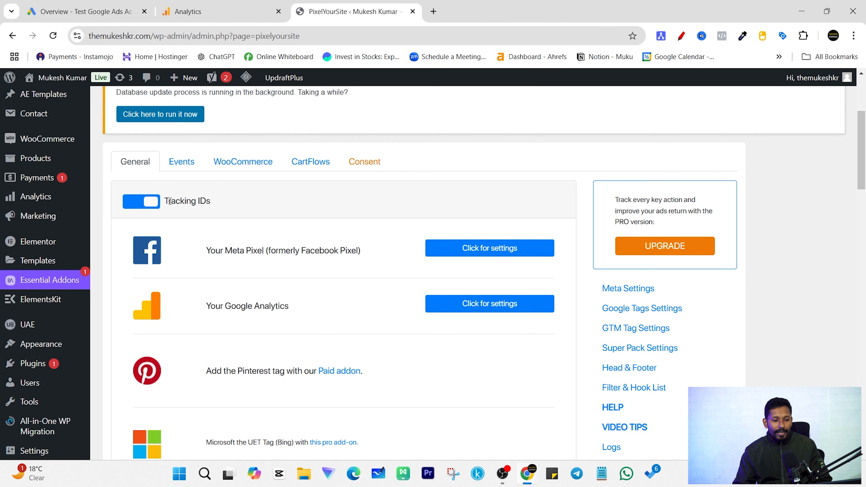
pyautogui.moveTo(165, 204); pyautogui.dragTo(208, 203)
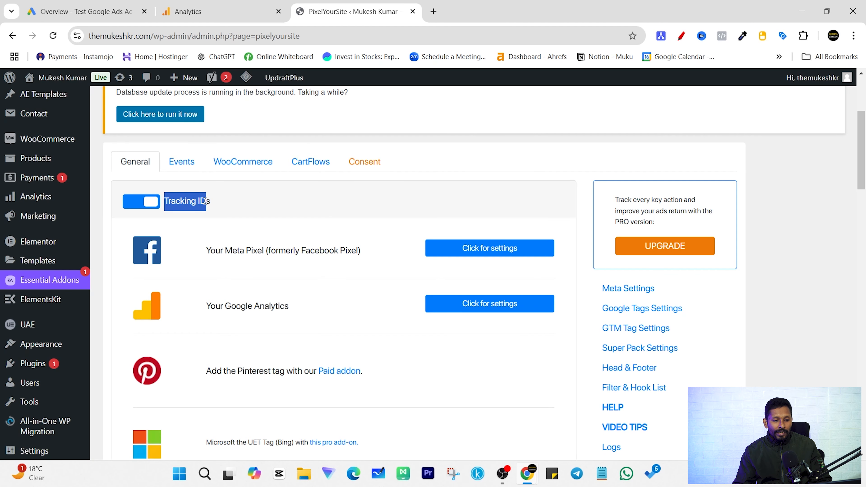
pyautogui.click(228, 201)
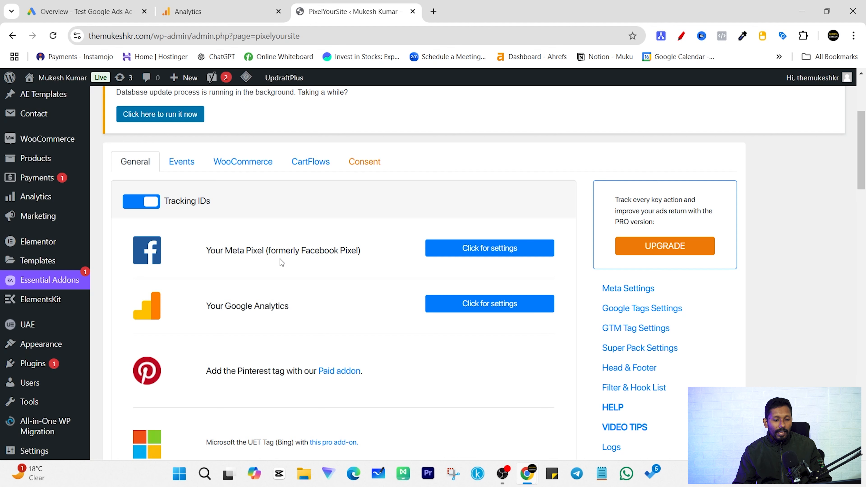
pyautogui.moveTo(211, 247); pyautogui.dragTo(347, 255)
pyautogui.moveTo(207, 309); pyautogui.dragTo(290, 305)
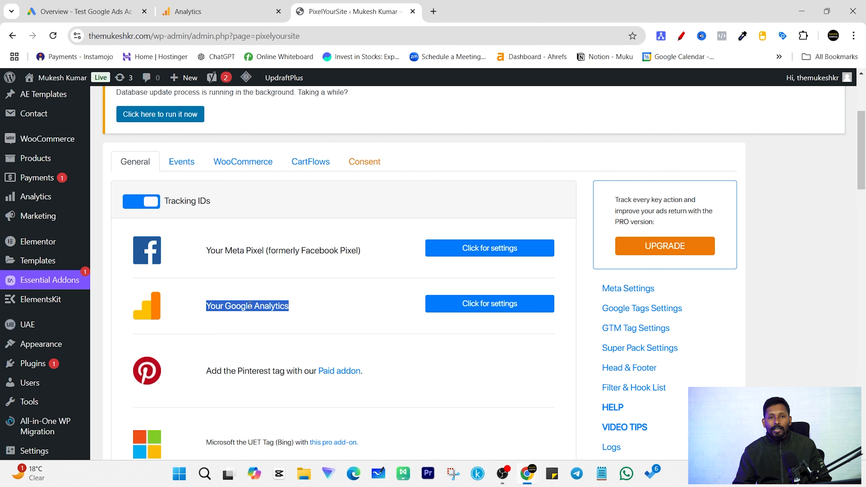
pyautogui.click(218, 308)
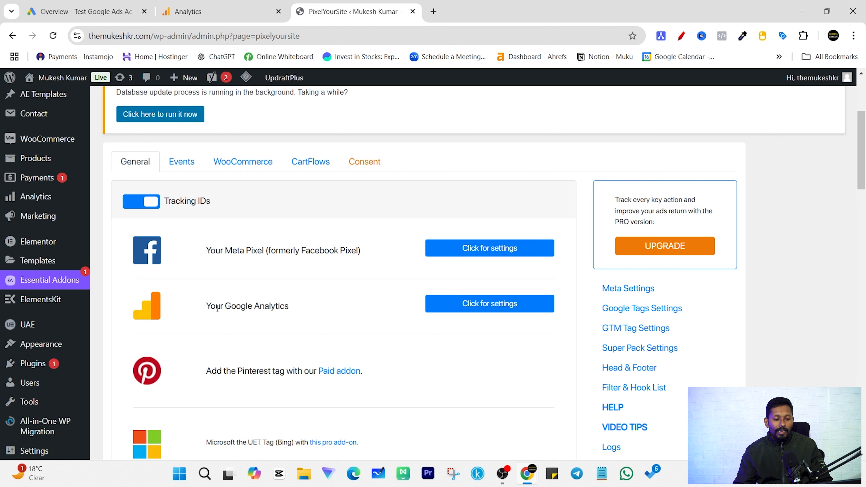
pyautogui.moveTo(209, 306); pyautogui.dragTo(284, 306)
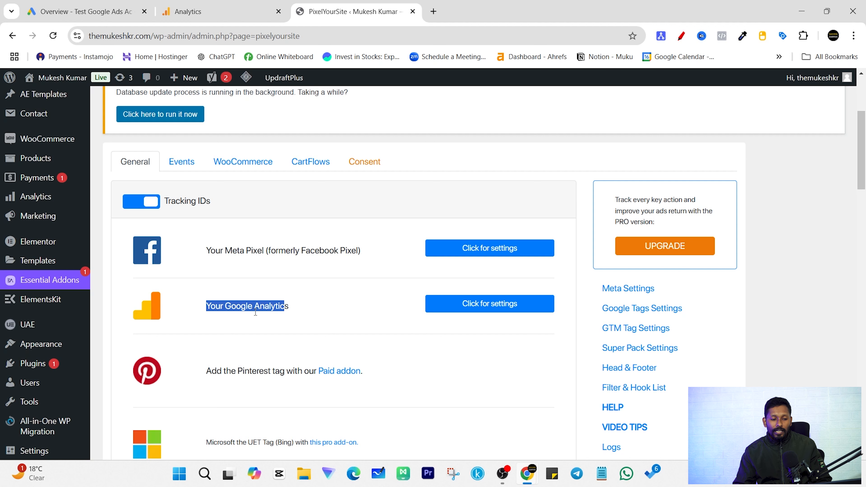
pyautogui.click(239, 317)
pyautogui.moveTo(212, 304); pyautogui.dragTo(300, 309)
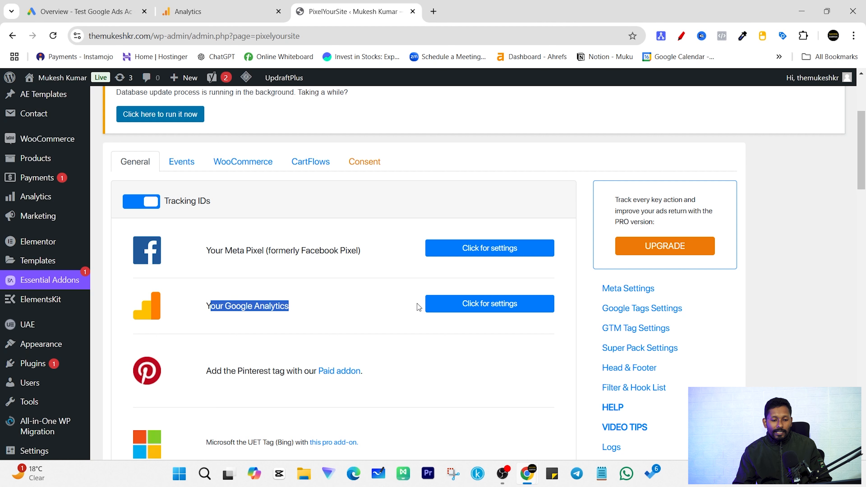
# - Expand the Google Analytics settings in PixelYourSite and locate the Google Analytics tracking ID field
pyautogui.click(473, 311)
pyautogui.scroll(-3, 309, 287)
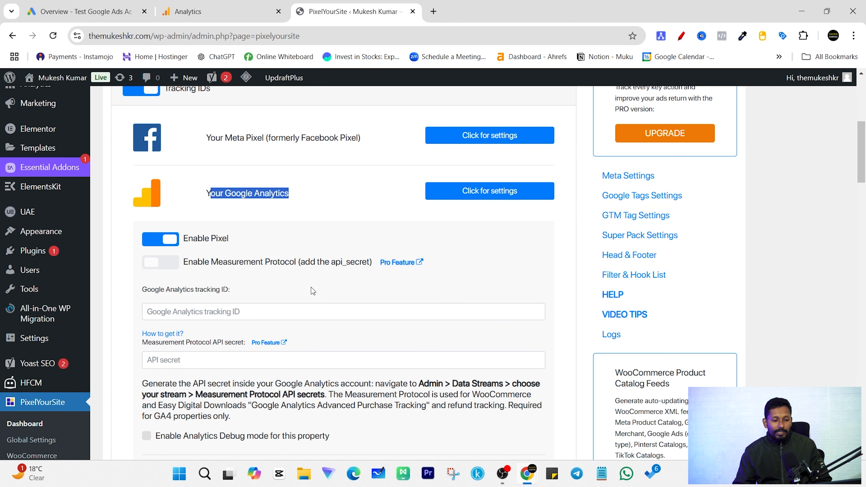
pyautogui.scroll(-3, 214, 239)
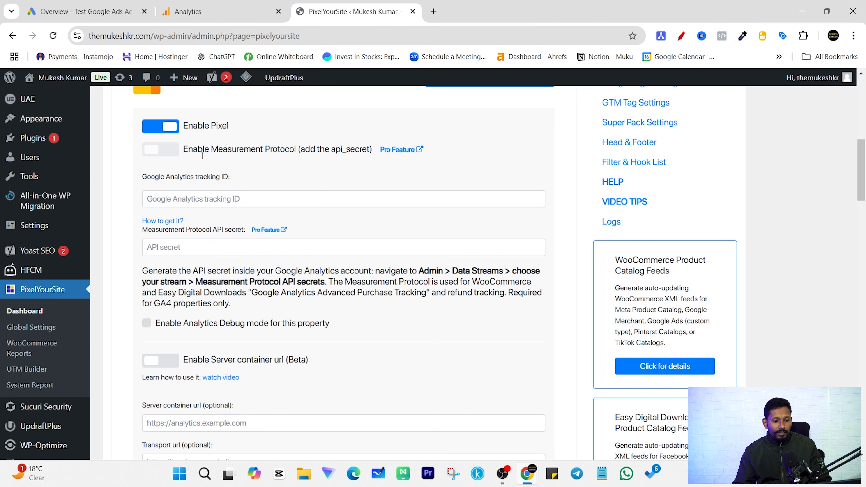
pyautogui.moveTo(155, 177); pyautogui.dragTo(284, 184)
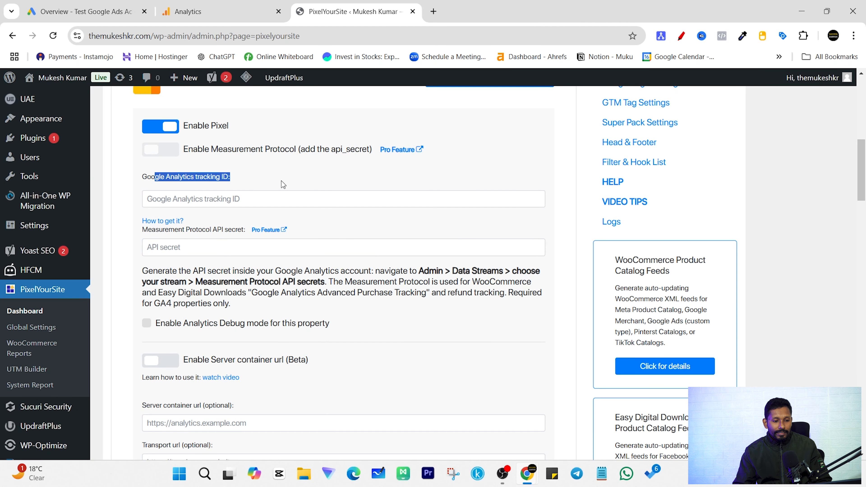
pyautogui.click(171, 199)
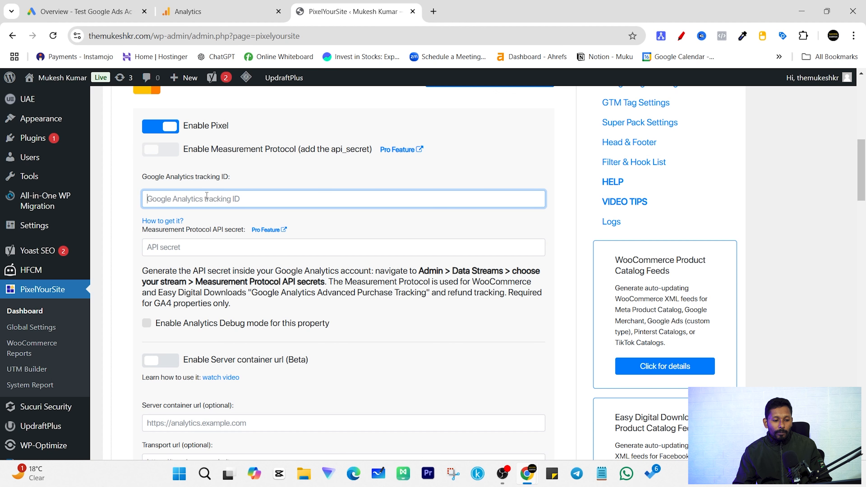
pyautogui.scroll(-20, 364, 270)
pyautogui.scroll(10, 279, 268)
pyautogui.scroll(8, 265, 259)
# - Switch to Google Analytics, reload it, and open the Admin settings of the Test GA4 property
pyautogui.click(211, 5)
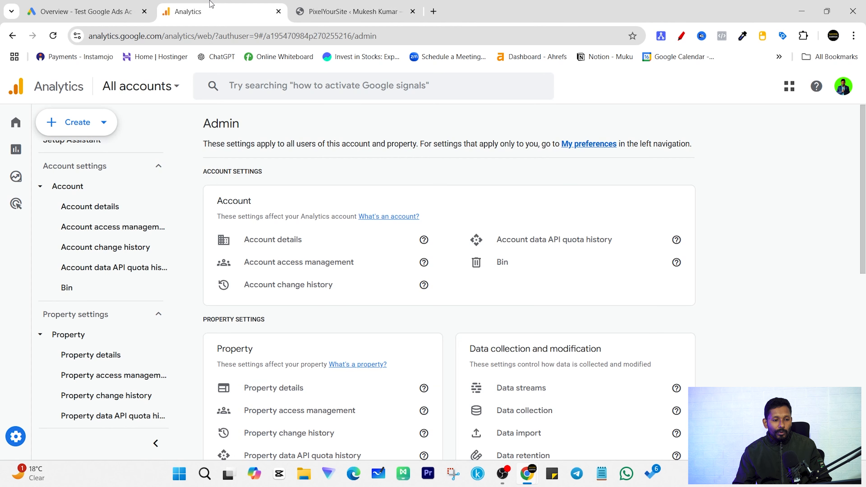
pyautogui.click(53, 35)
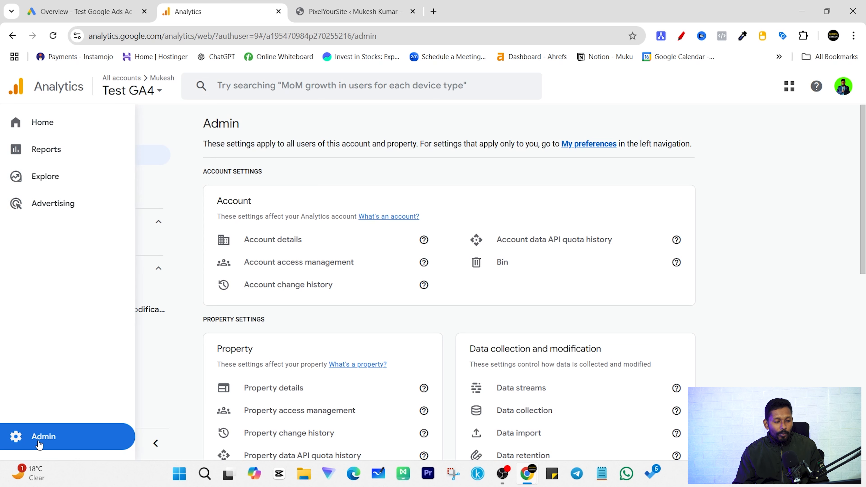
pyautogui.click(34, 437)
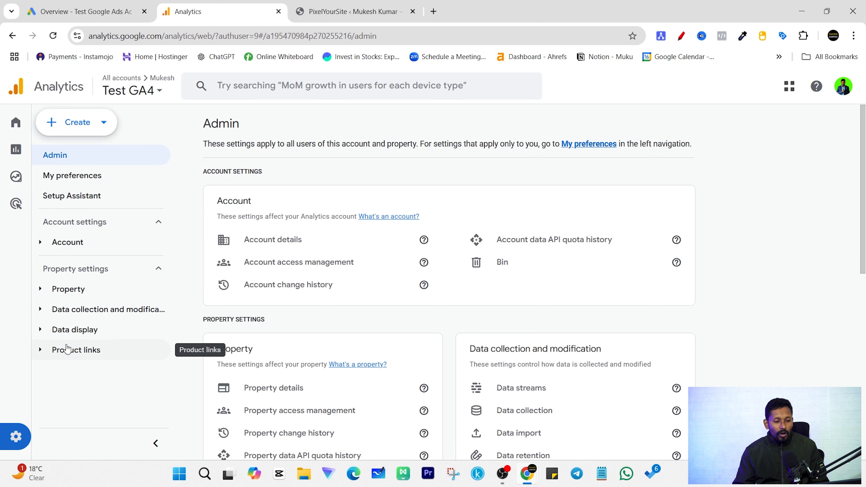
# - Open the digitablogonline web stream from the property's data streams and locate its measurement ID
pyautogui.scroll(-4, 309, 307)
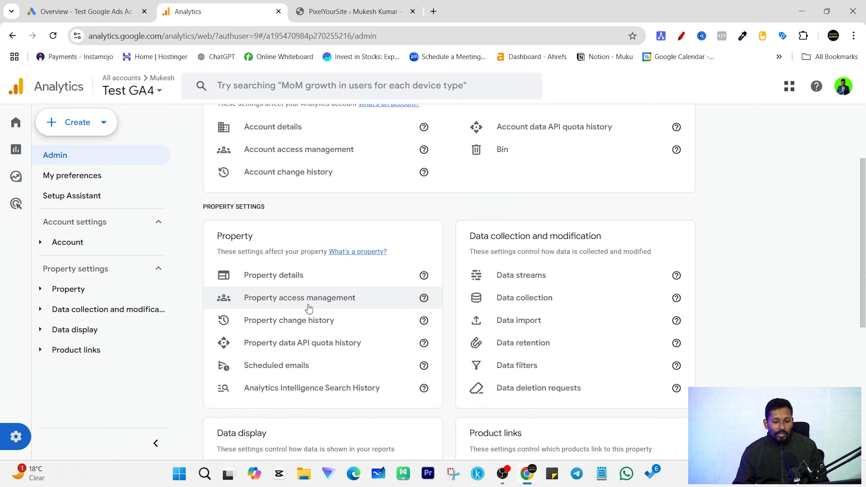
pyautogui.moveTo(467, 181); pyautogui.dragTo(601, 185)
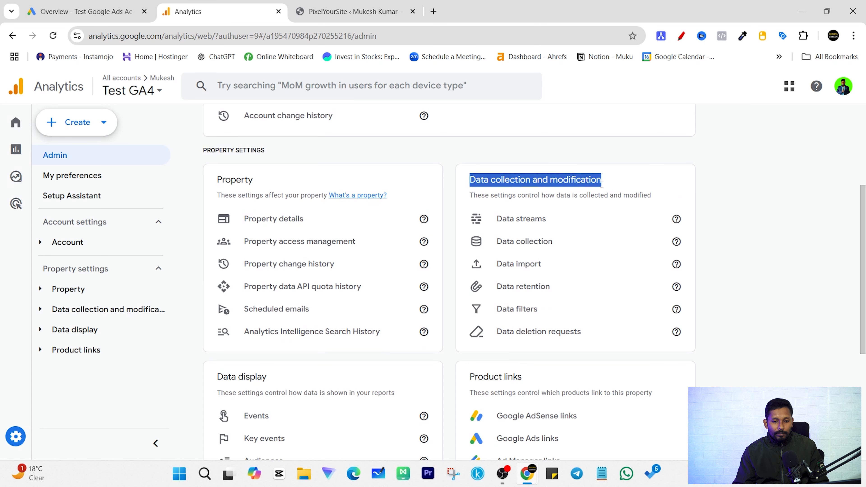
pyautogui.click(38, 309)
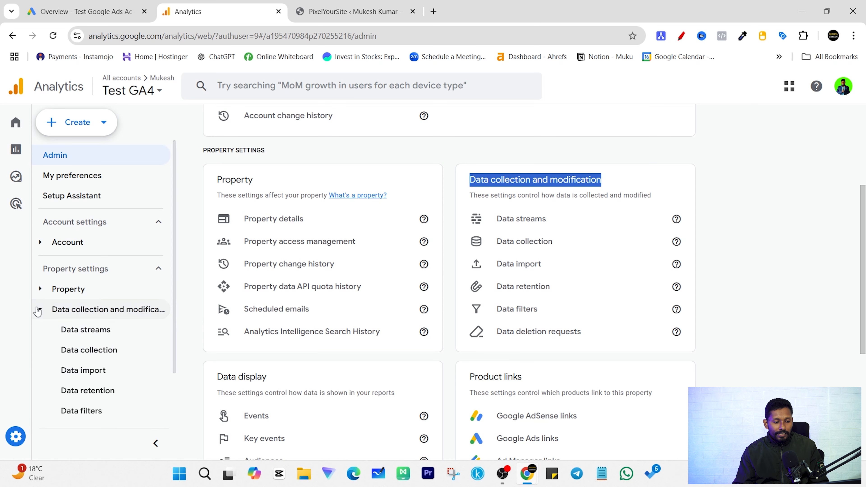
pyautogui.click(105, 335)
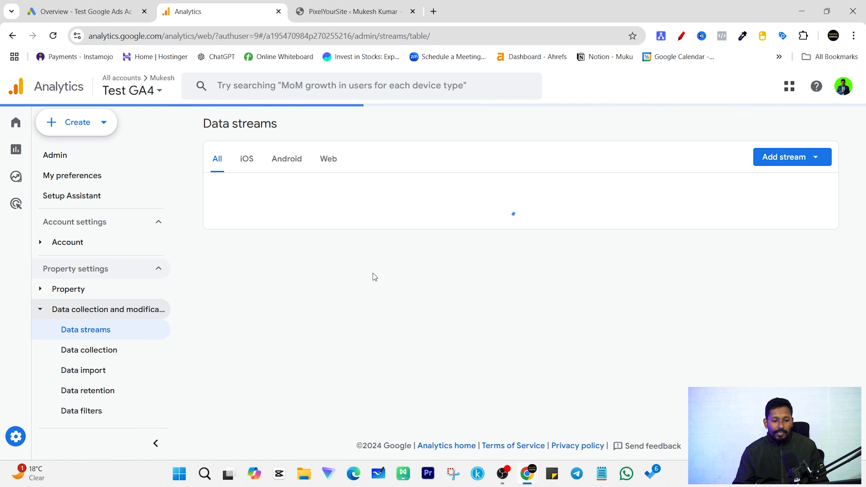
pyautogui.click(583, 195)
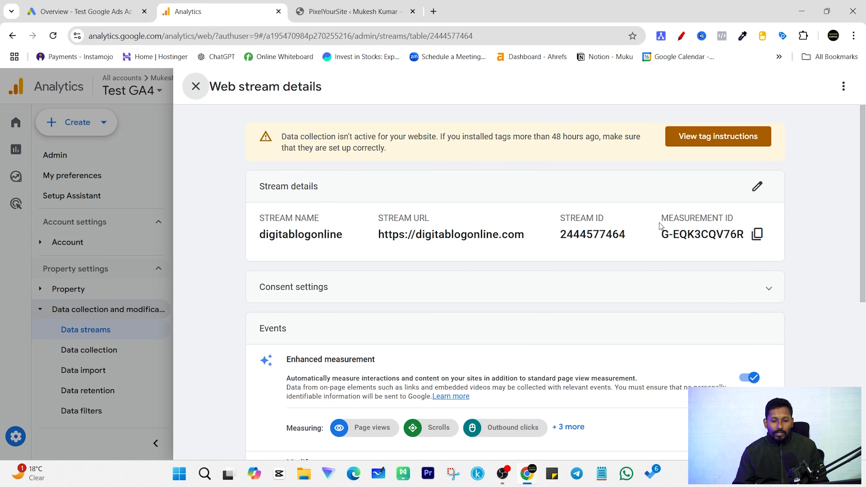
pyautogui.moveTo(660, 220); pyautogui.dragTo(737, 220)
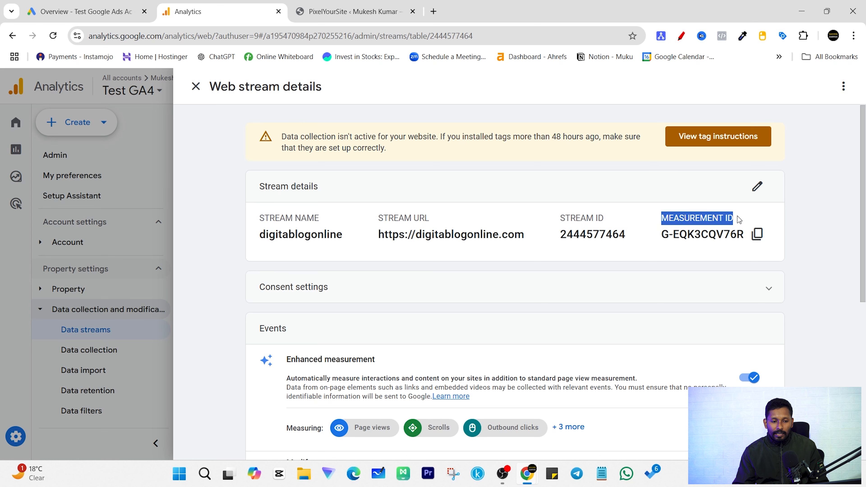
pyautogui.click(573, 180)
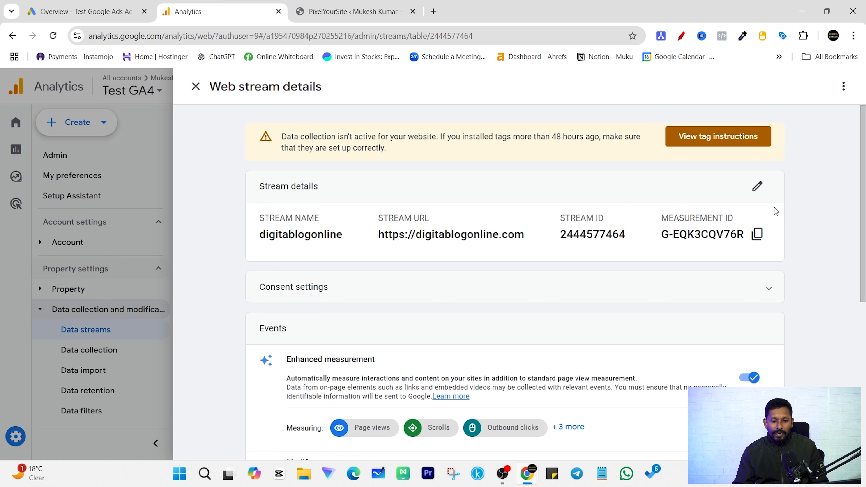
# - Edit the web stream's details and set its website URL to themukeshkr.com
pyautogui.click(758, 186)
pyautogui.click(449, 180)
pyautogui.tripleClick(449, 180)
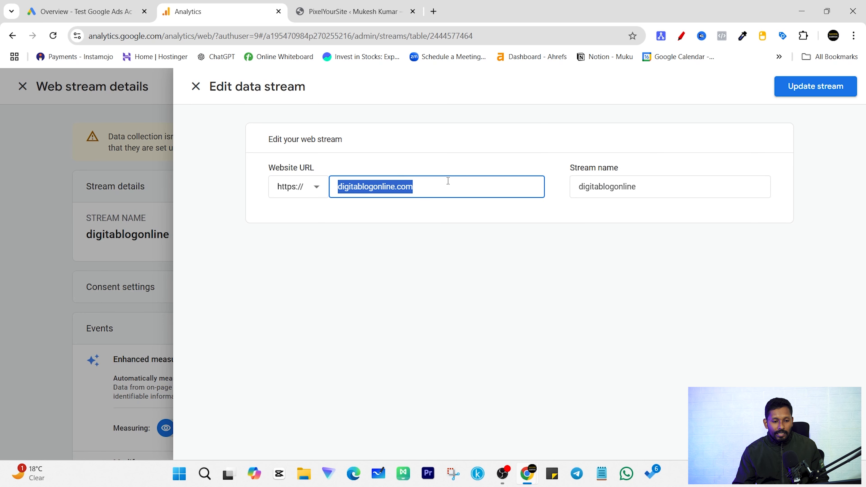
pyautogui.write('themuke')
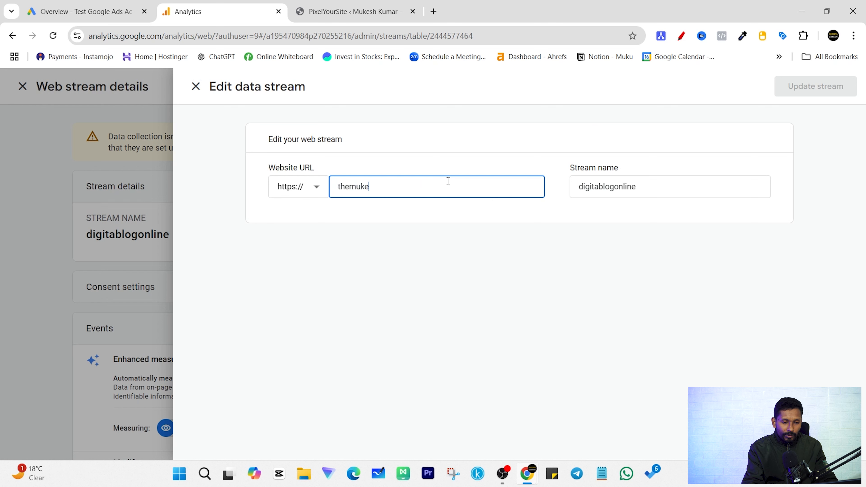
pyautogui.write('shkr.com')
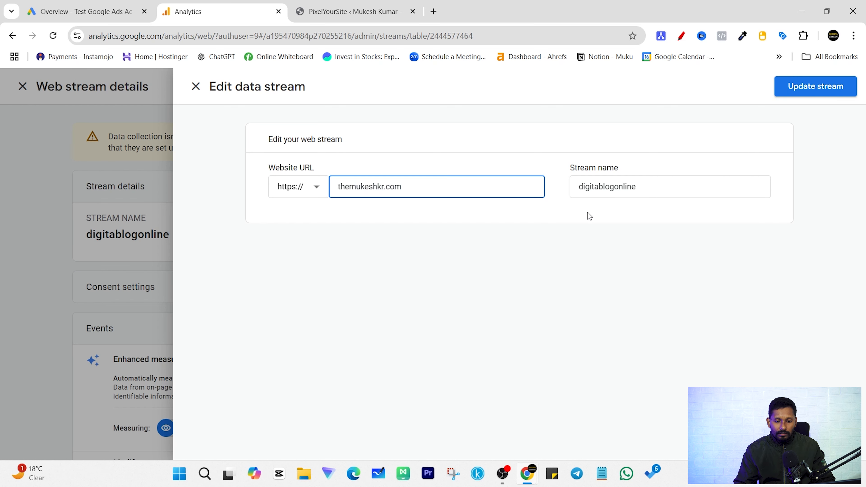
# - Rename the web stream as themukeshkr, reusing the name part of the website URL, and update the stream
pyautogui.click(606, 185)
pyautogui.click(369, 186)
pyautogui.doubleClick(369, 187)
pyautogui.hotkey('ctrl', 'c')
pyautogui.click(576, 188)
pyautogui.doubleClick(605, 188)
pyautogui.hotkey('ctrl', 'v')
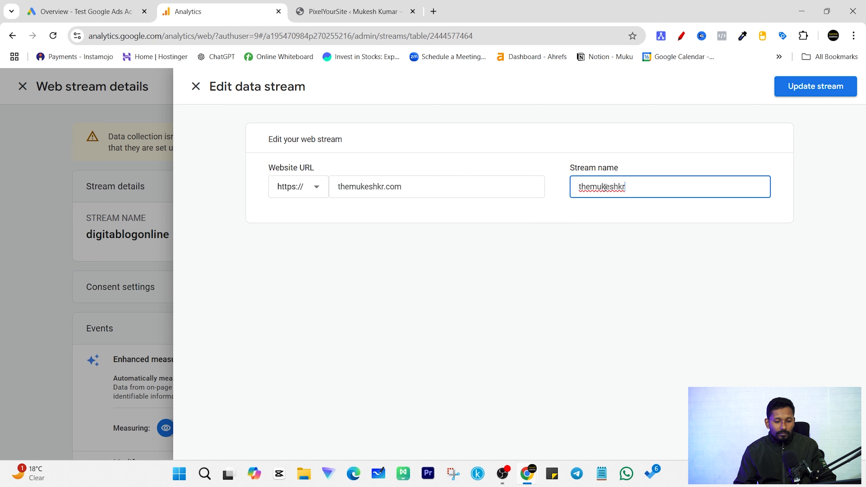
pyautogui.click(795, 88)
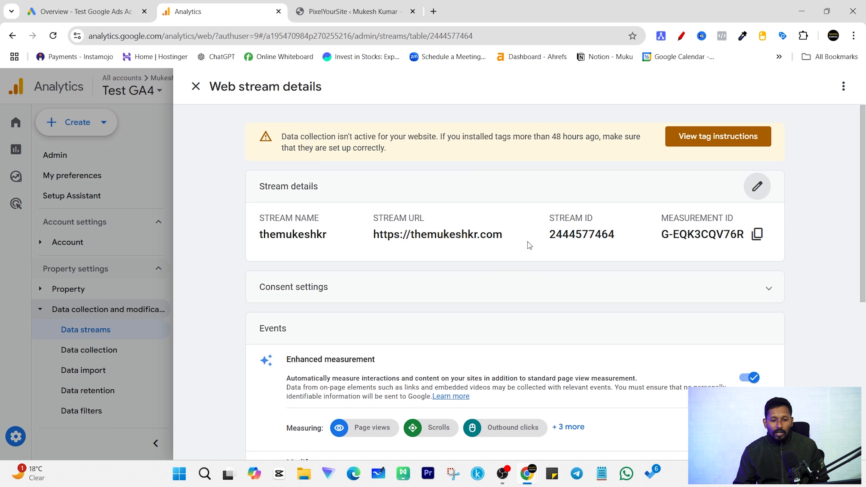
# - Copy the measurement ID from the themukeshkr web stream's details
pyautogui.moveTo(662, 218); pyautogui.dragTo(748, 219)
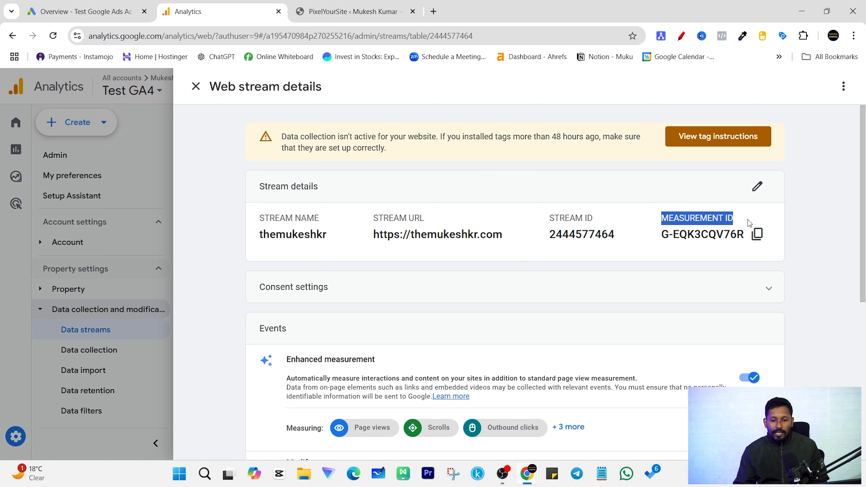
pyautogui.click(676, 191)
pyautogui.click(759, 239)
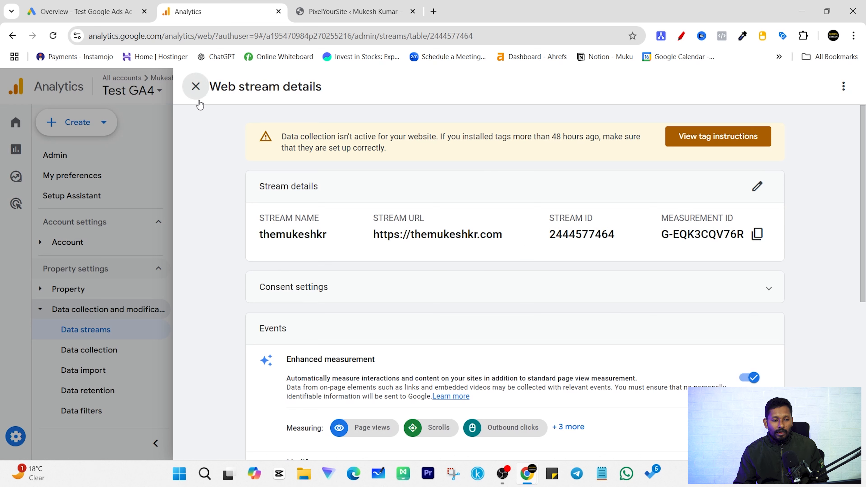
pyautogui.click(196, 87)
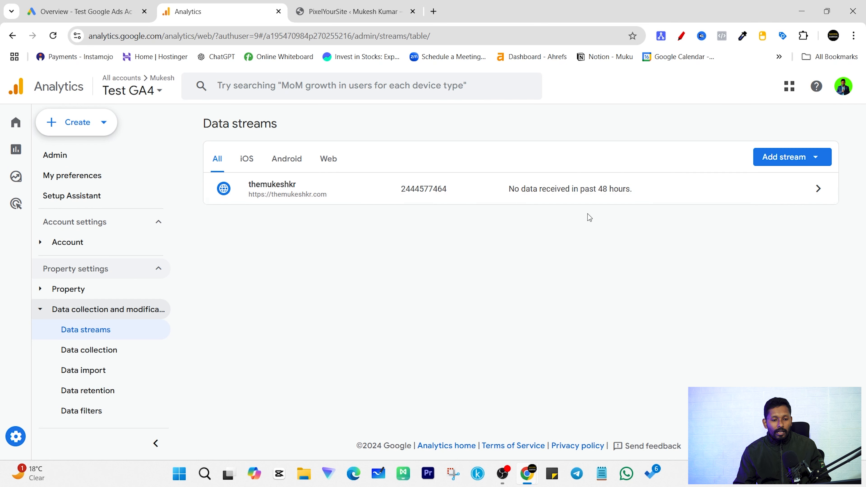
pyautogui.click(531, 200)
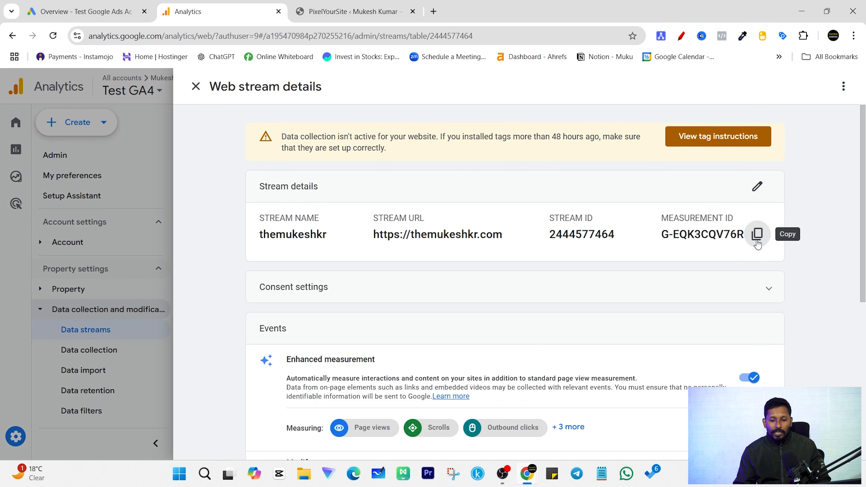
pyautogui.click(757, 235)
# - Switch to PixelYourSite and paste the copied measurement ID as the Google Analytics tracking ID
pyautogui.click(354, 12)
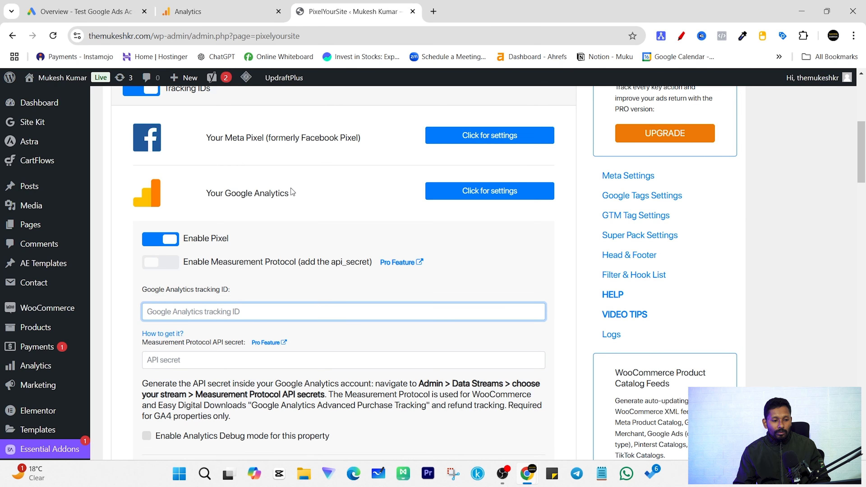
pyautogui.scroll(5, 187, 197)
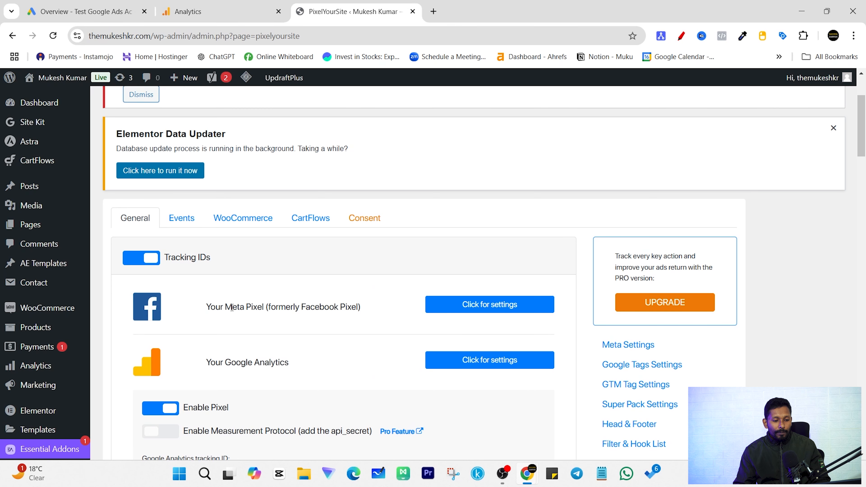
pyautogui.scroll(3, 176, 208)
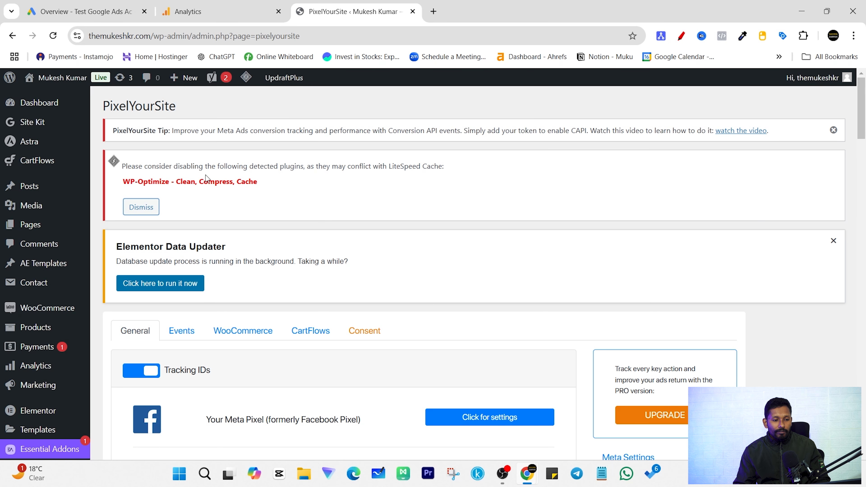
pyautogui.scroll(-8, 190, 138)
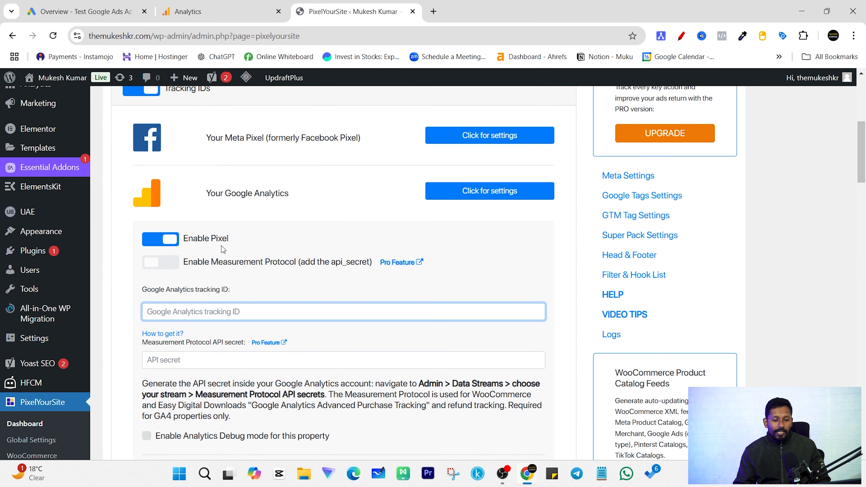
pyautogui.tripleClick(152, 292)
pyautogui.click(204, 309)
pyautogui.hotkey('ctrl', 'v')
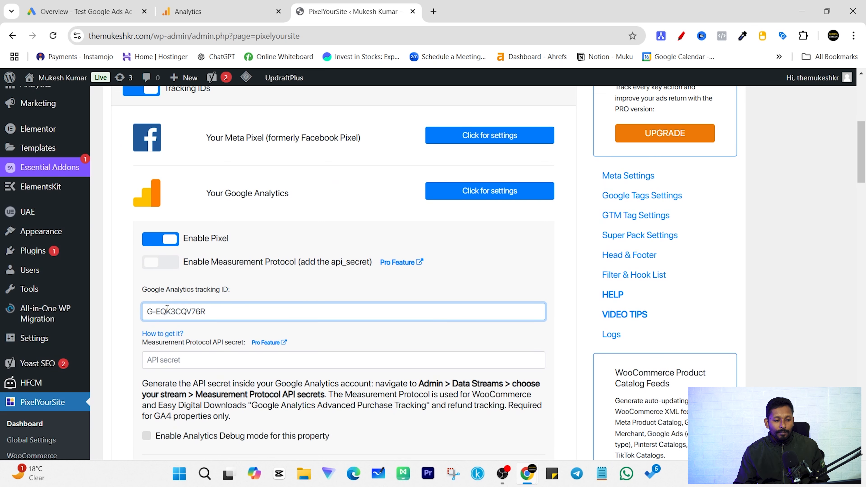
# - Save the PixelYourSite settings and dismiss the LiteSpeed Cache notice about conflicting plugins
pyautogui.scroll(3, 553, 282)
pyautogui.scroll(-20, 396, 265)
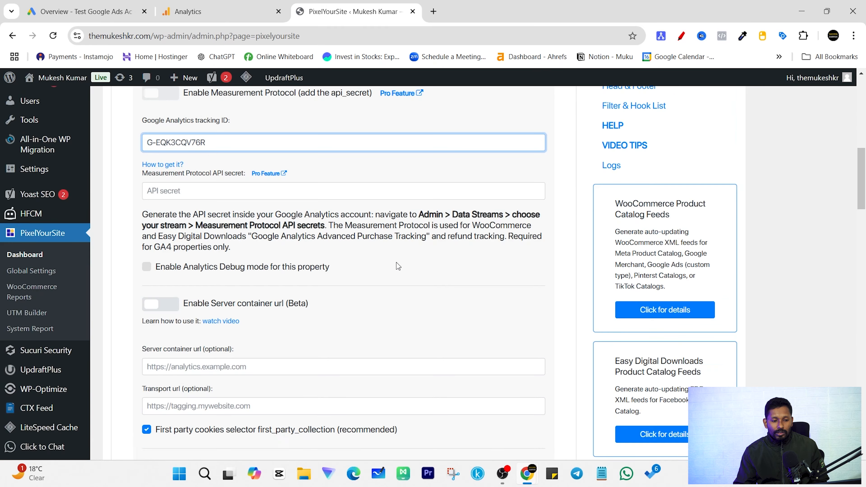
pyautogui.scroll(-12, 396, 266)
pyautogui.click(368, 386)
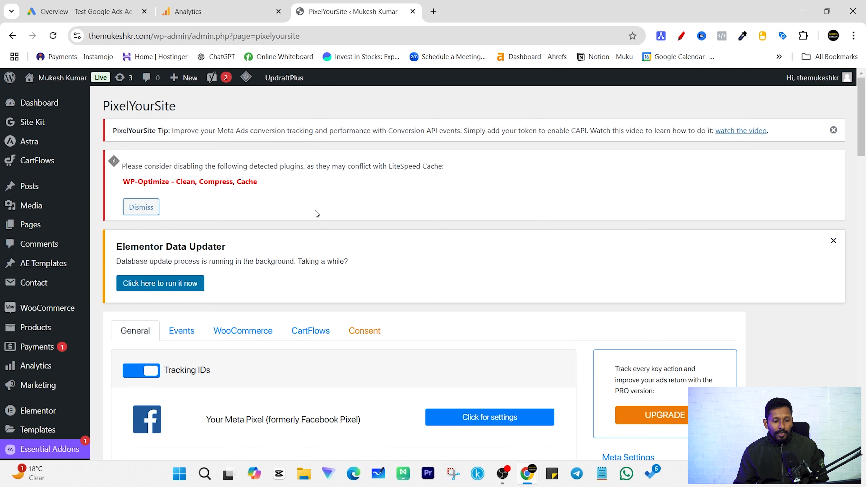
pyautogui.click(140, 207)
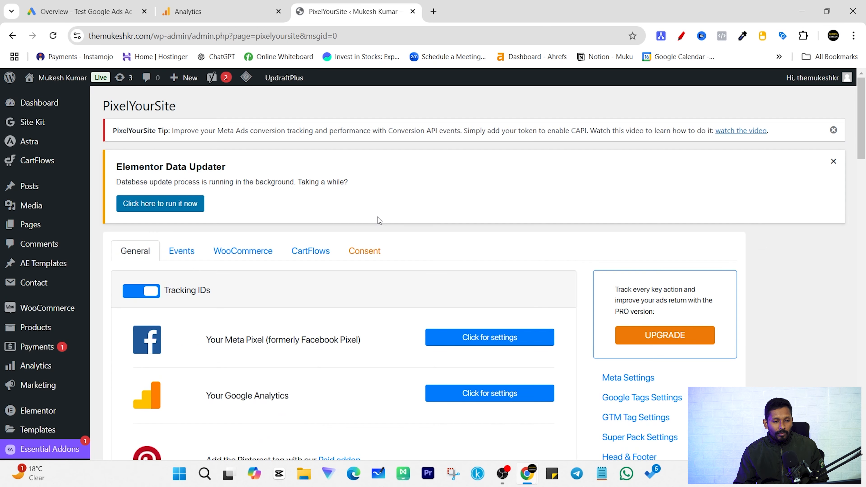
# - Expand the Google Analytics settings again to check them, and save the PixelYourSite settings once more
pyautogui.scroll(-8, 386, 239)
pyautogui.scroll(5, 348, 243)
pyautogui.click(453, 280)
pyautogui.scroll(-15, 340, 273)
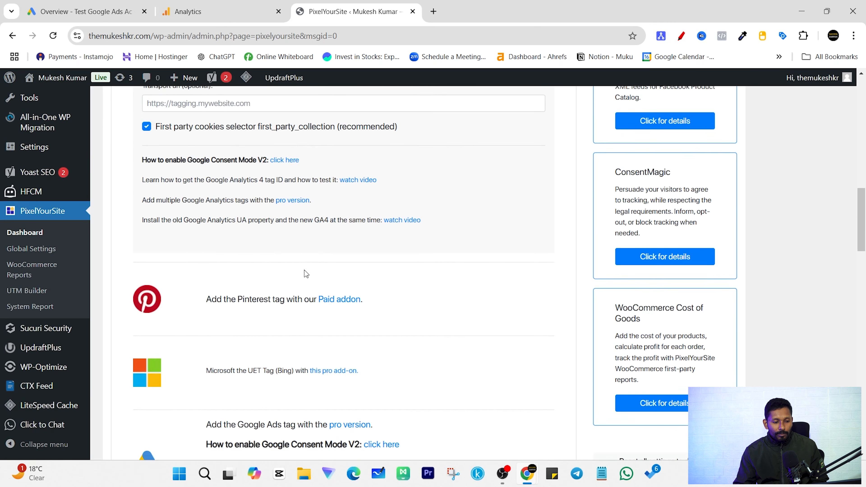
pyautogui.scroll(-10, 309, 277)
pyautogui.click(344, 394)
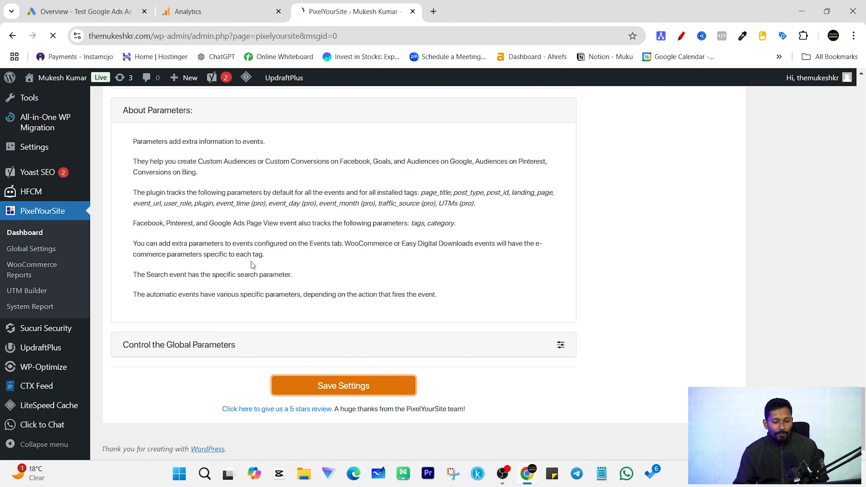
# - Switch to Google Analytics, close the stream details, and open the Realtime overview report to check active users
pyautogui.click(212, 4)
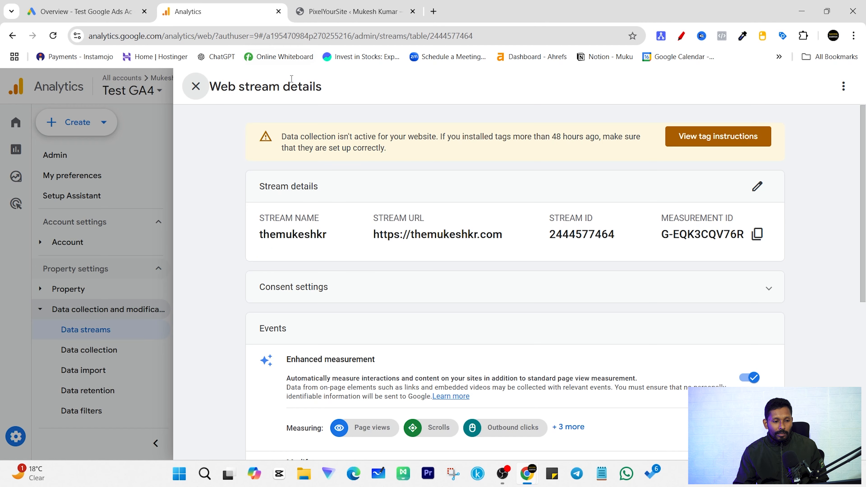
pyautogui.click(195, 87)
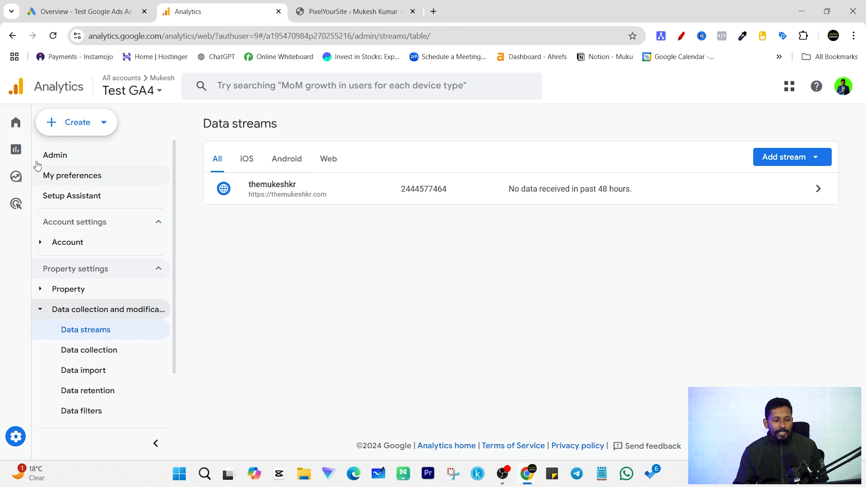
pyautogui.moveTo(24, 155)
pyautogui.click(52, 151)
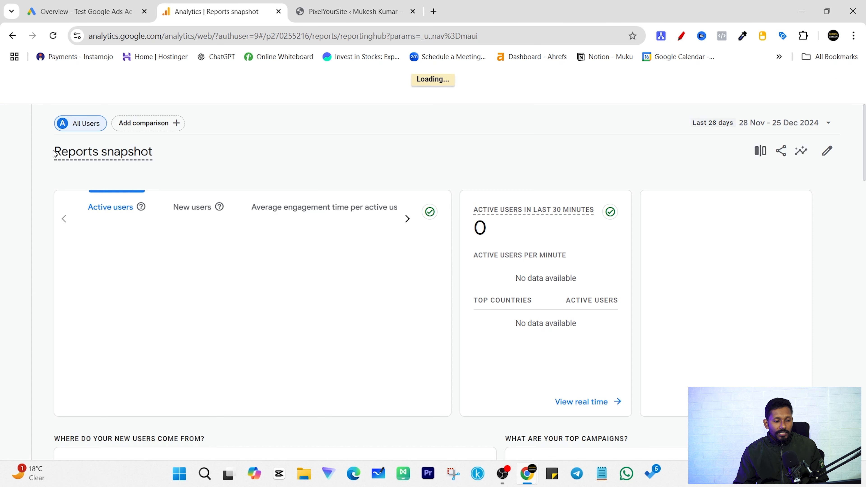
pyautogui.moveTo(13, 122)
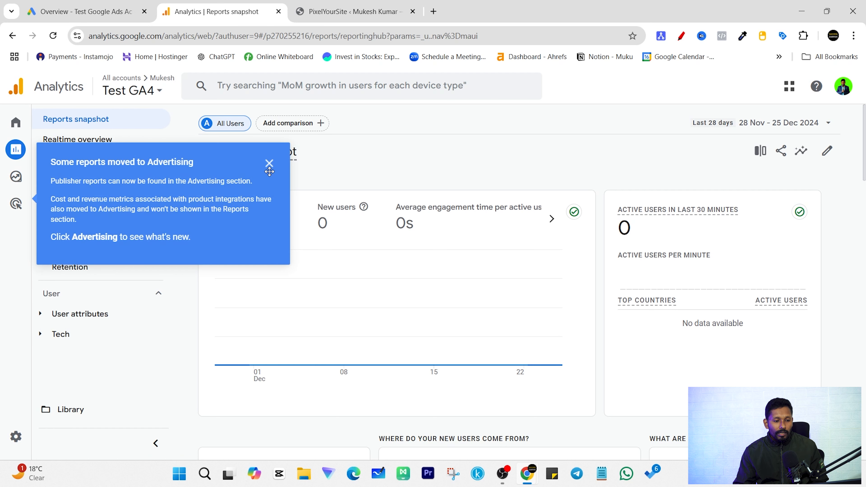
pyautogui.click(270, 166)
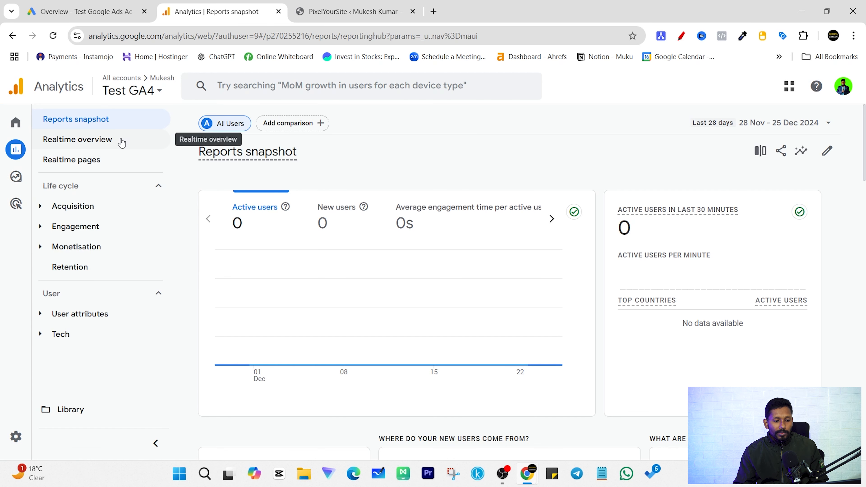
pyautogui.click(101, 143)
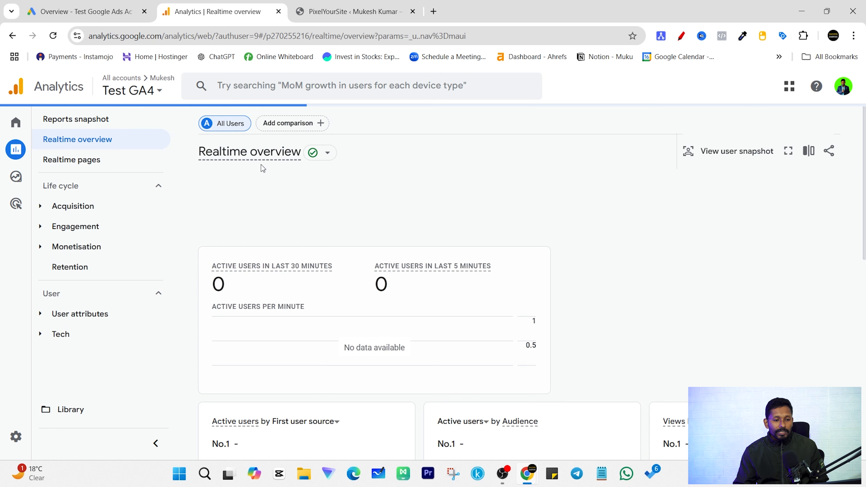
pyautogui.scroll(-2, 543, 192)
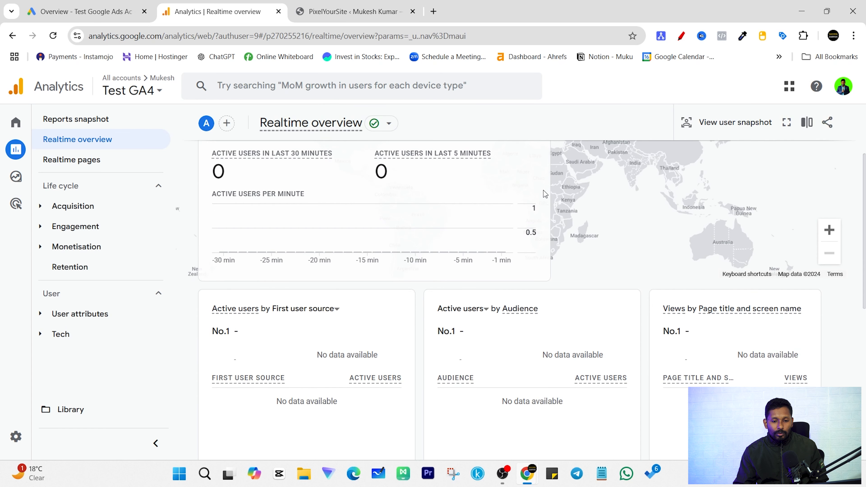
pyautogui.scroll(2, 496, 199)
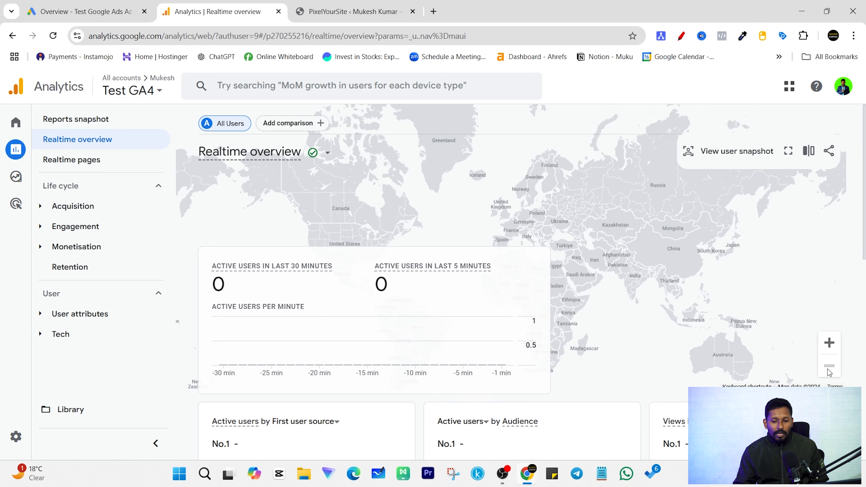
# - Return to the WordPress admin, open the live site in a new tab, and browse its home page
pyautogui.click(351, 11)
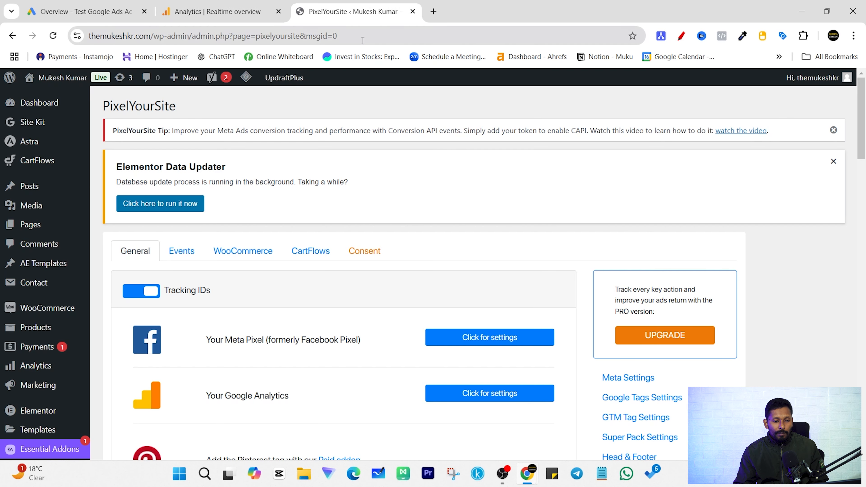
pyautogui.scroll(-2, 291, 182)
pyautogui.moveTo(52, 84)
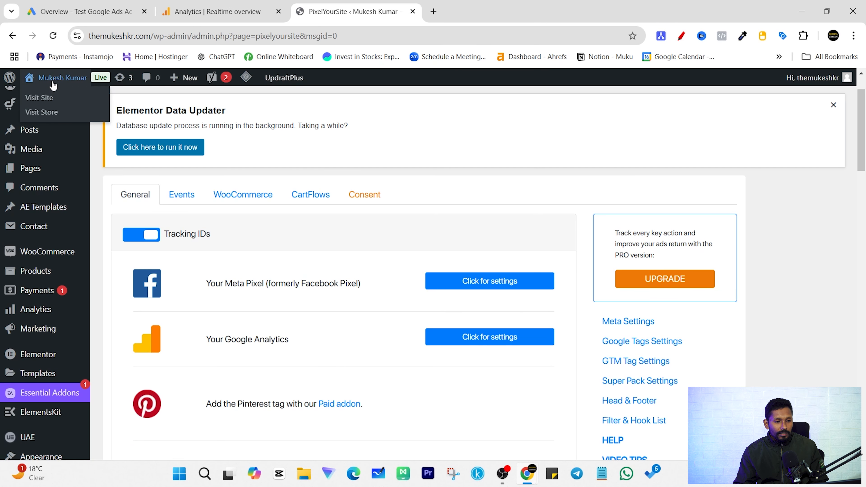
pyautogui.rightClick(43, 98)
pyautogui.click(68, 110)
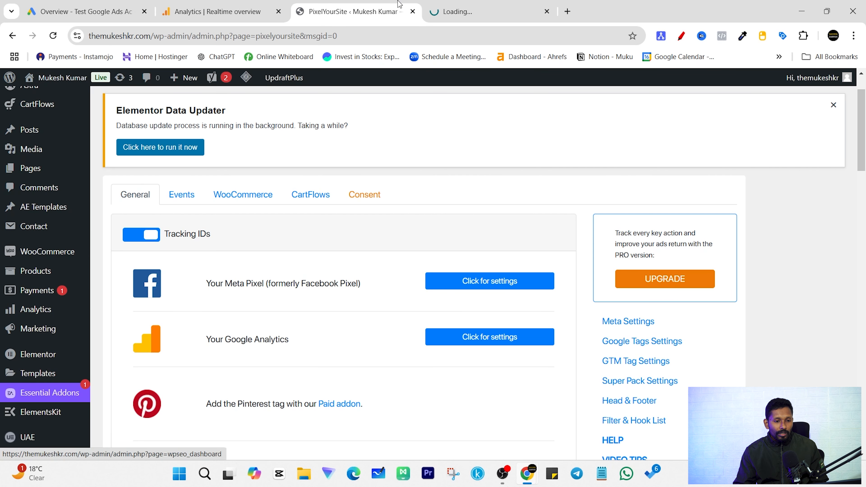
pyautogui.click(481, 4)
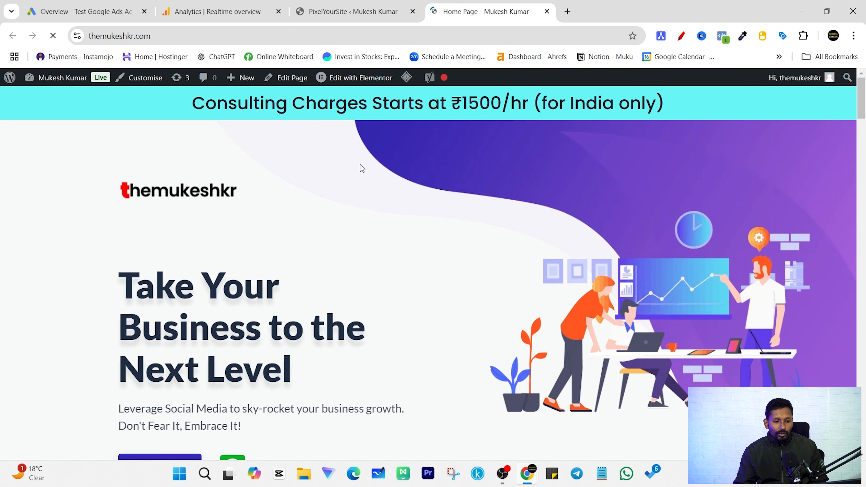
pyautogui.scroll(-7, 595, 316)
pyautogui.scroll(-5, 595, 315)
# - Check the Google Analytics Realtime overview for active users, and return to the site's home page
pyautogui.click(345, 6)
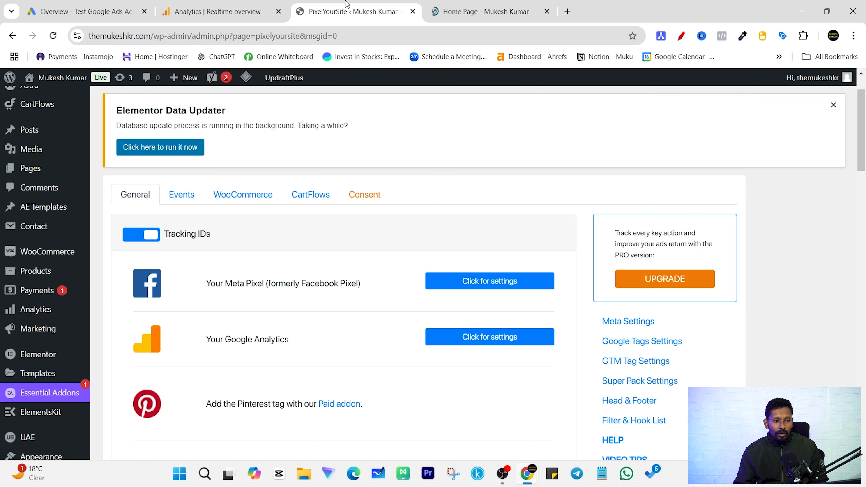
pyautogui.click(264, 4)
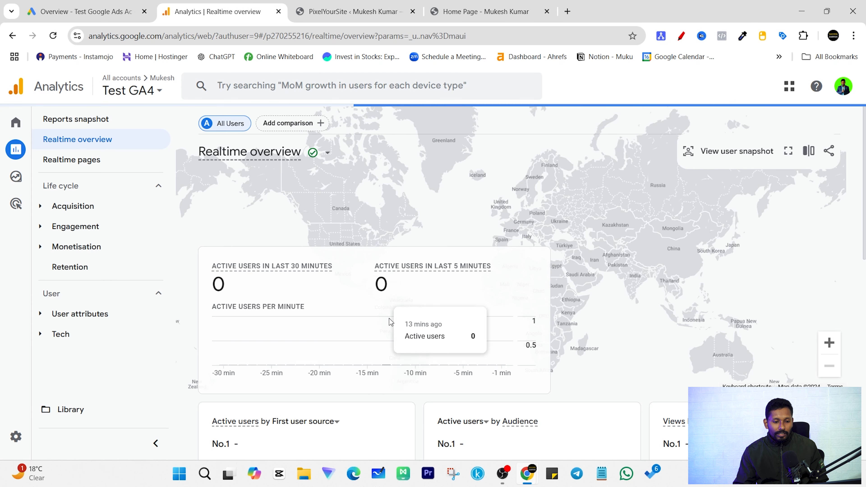
pyautogui.scroll(-4, 389, 318)
pyautogui.scroll(-2, 391, 319)
pyautogui.scroll(3, 458, 301)
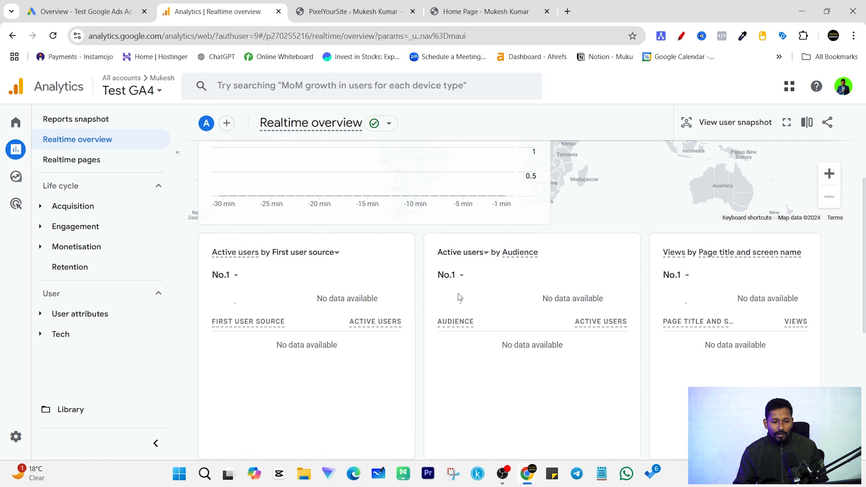
pyautogui.click(496, 2)
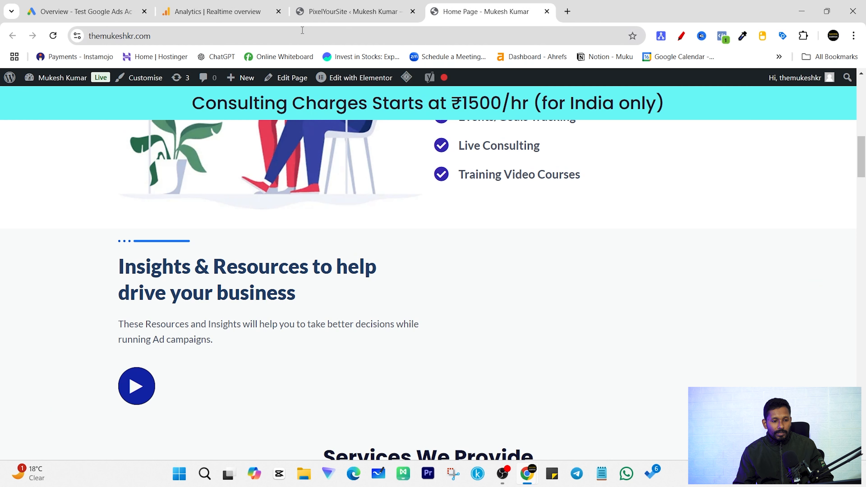
# - Copy the live site's address and load the site in a new Incognito window
pyautogui.click(218, 37)
pyautogui.hotkey('ctrl', 'c')
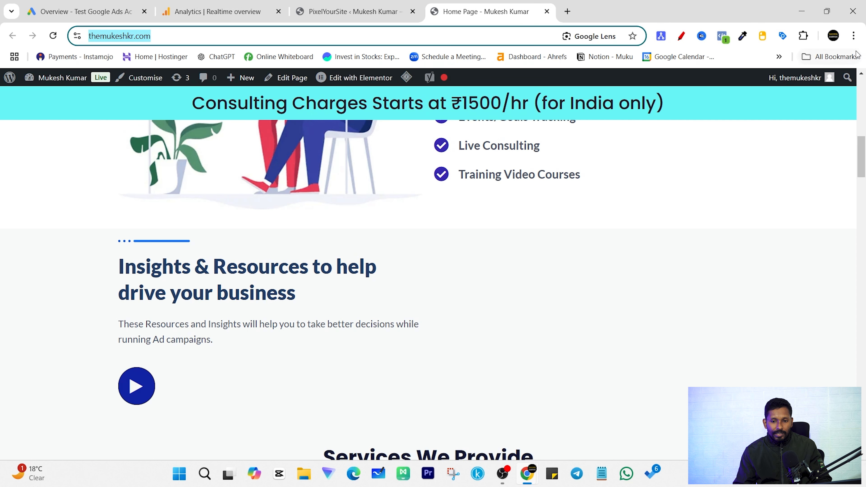
pyautogui.click(854, 35)
pyautogui.click(734, 91)
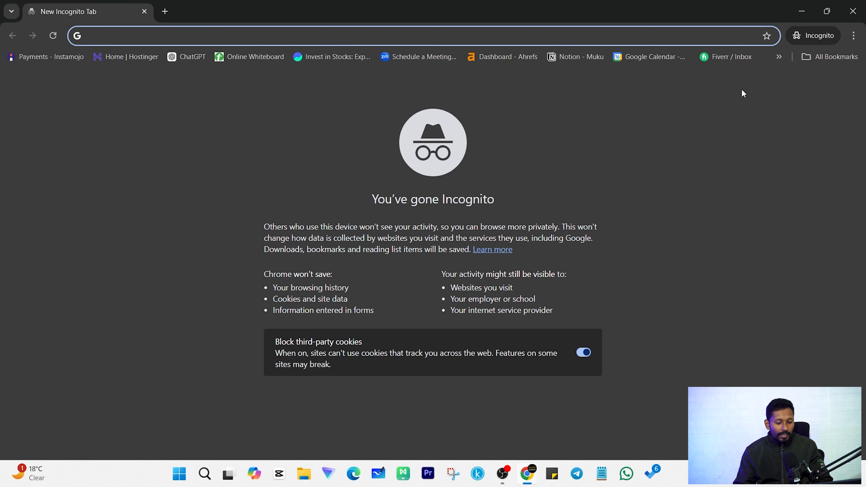
pyautogui.hotkey('ctrl', 'v')
pyautogui.press('Return')
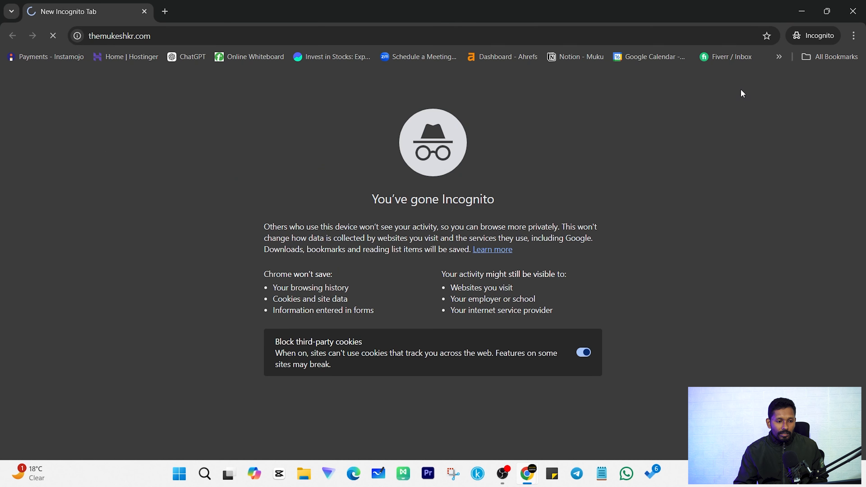
# - Browse the site's home page, open its Contact page from the footer, and close the Incognito window
pyautogui.scroll(-15, 342, 211)
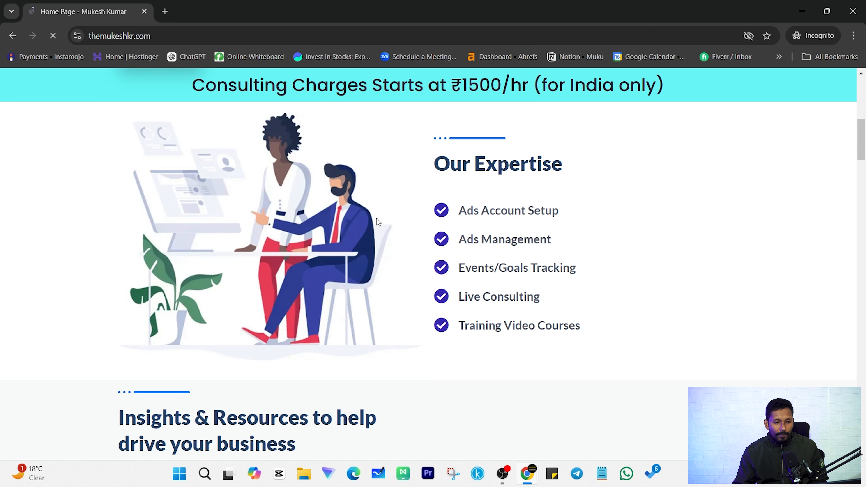
pyautogui.scroll(-10, 325, 256)
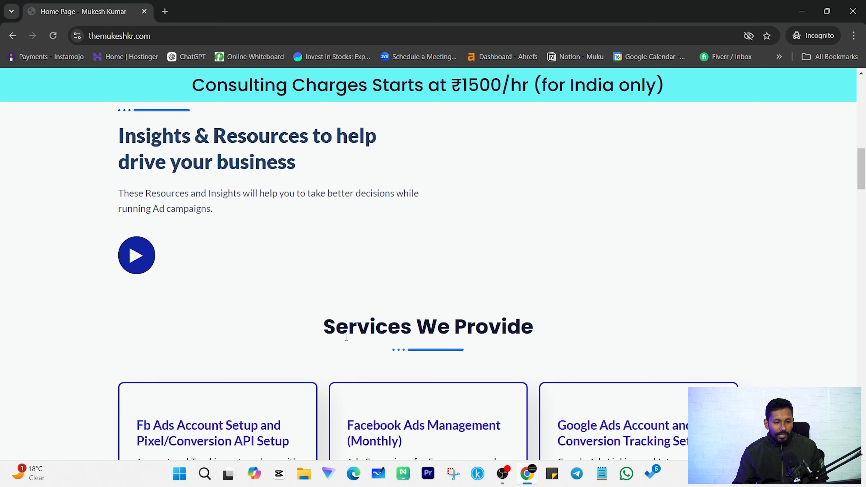
pyautogui.click(216, 396)
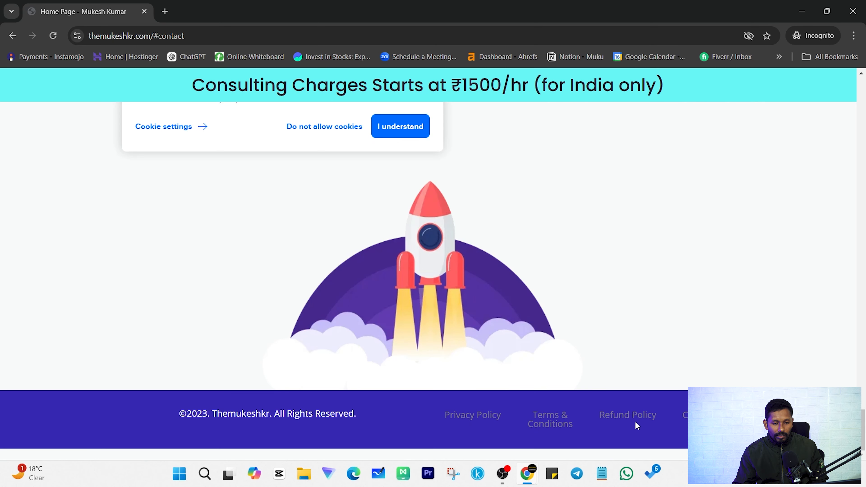
pyautogui.click(687, 421)
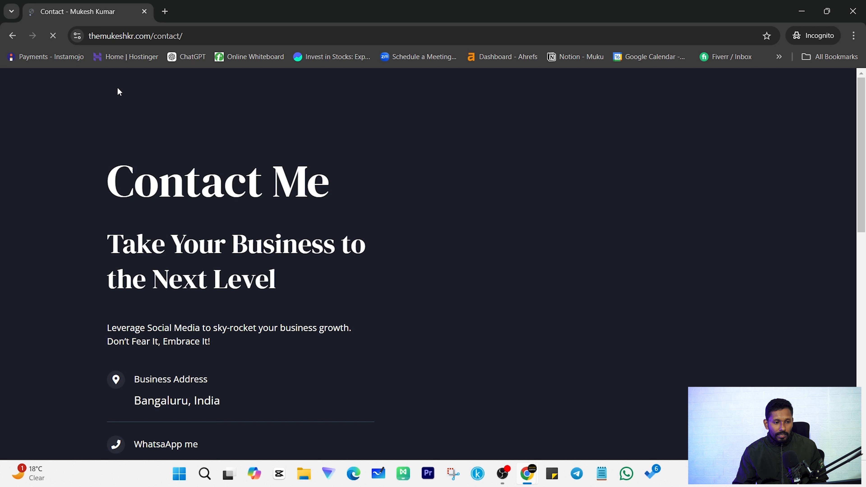
pyautogui.click(144, 11)
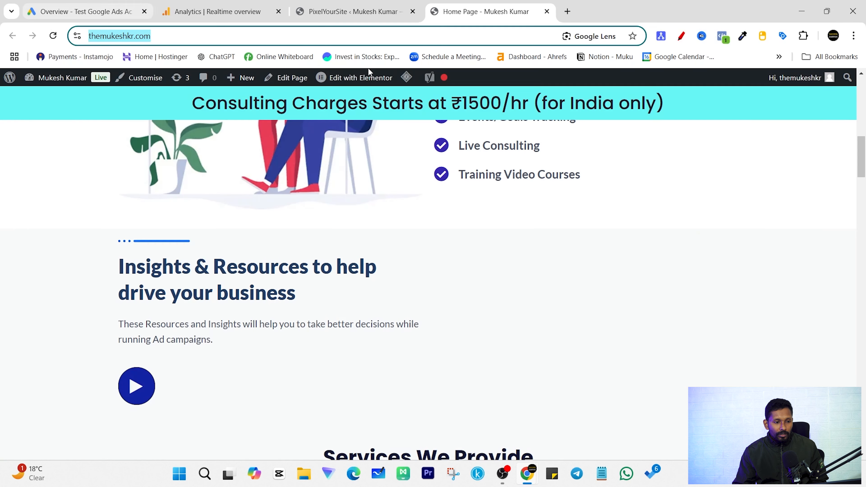
# - Switch to the Google Analytics Realtime overview and examine active users, views by page title, and event counts
pyautogui.click(251, 8)
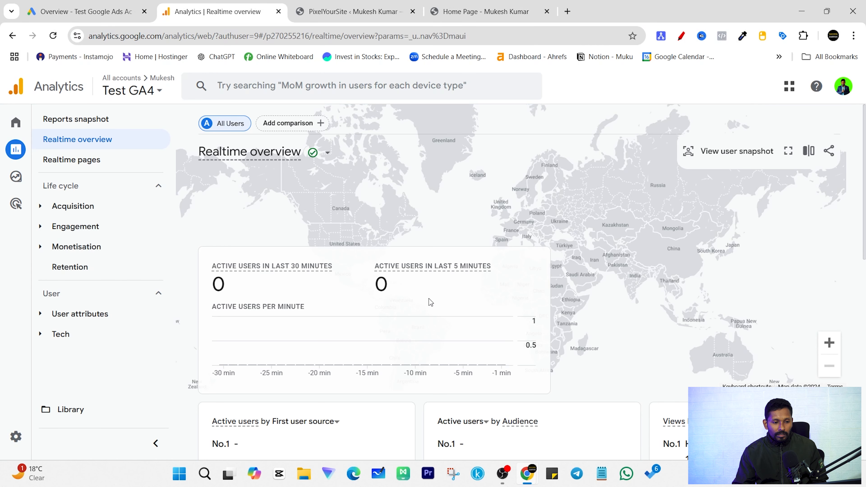
pyautogui.scroll(-3, 409, 283)
pyautogui.scroll(-10, 406, 281)
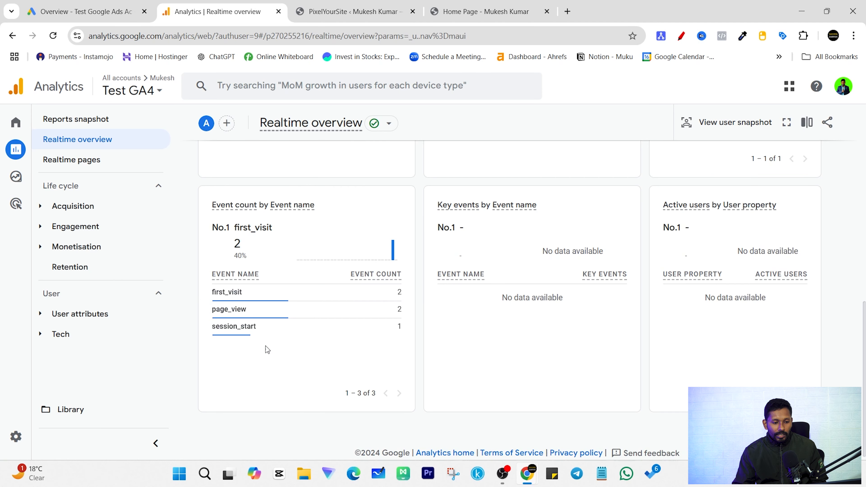
pyautogui.scroll(10, 227, 228)
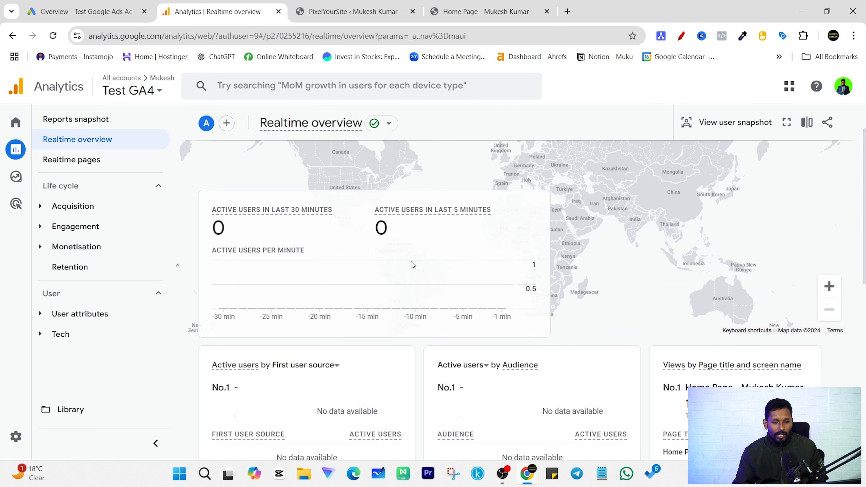
pyautogui.scroll(-8, 402, 323)
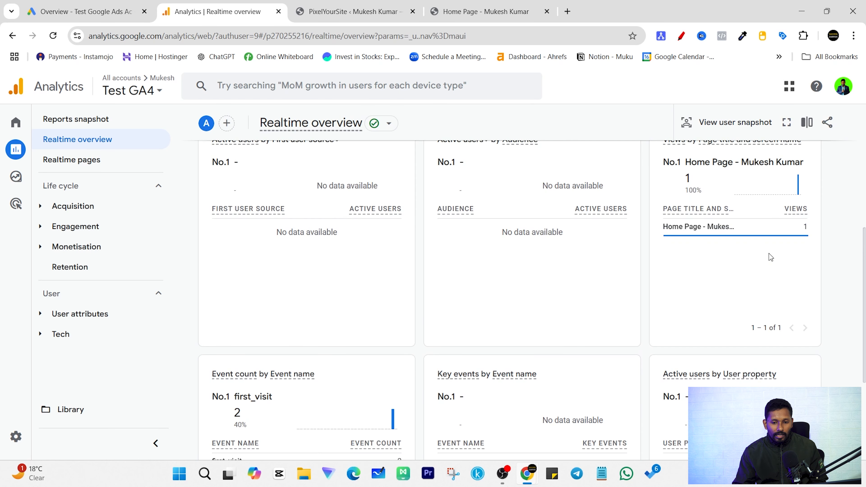
pyautogui.scroll(2, 770, 256)
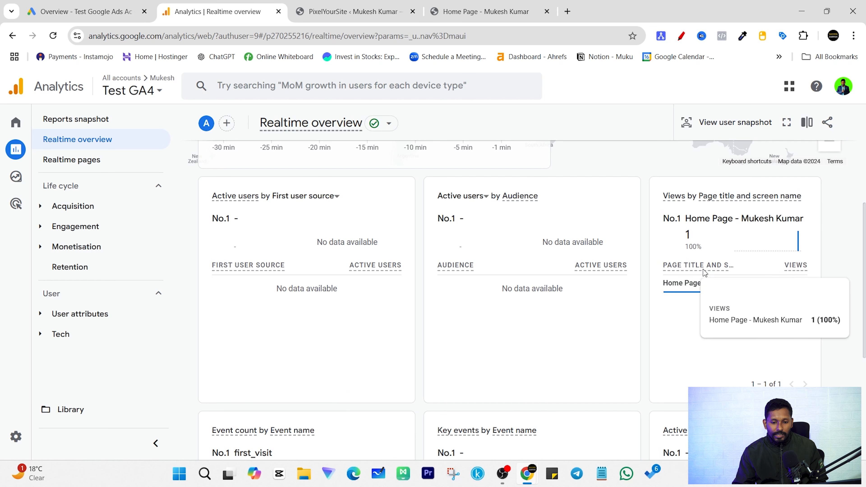
pyautogui.scroll(-2, 709, 244)
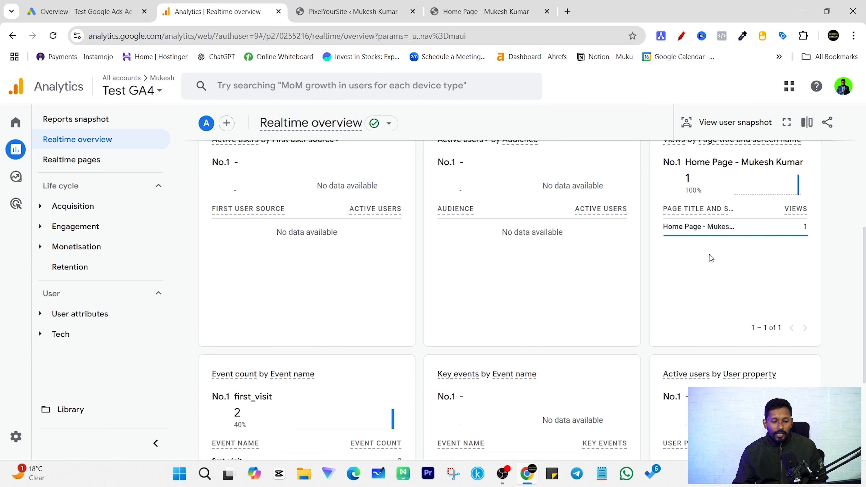
pyautogui.scroll(-3, 390, 296)
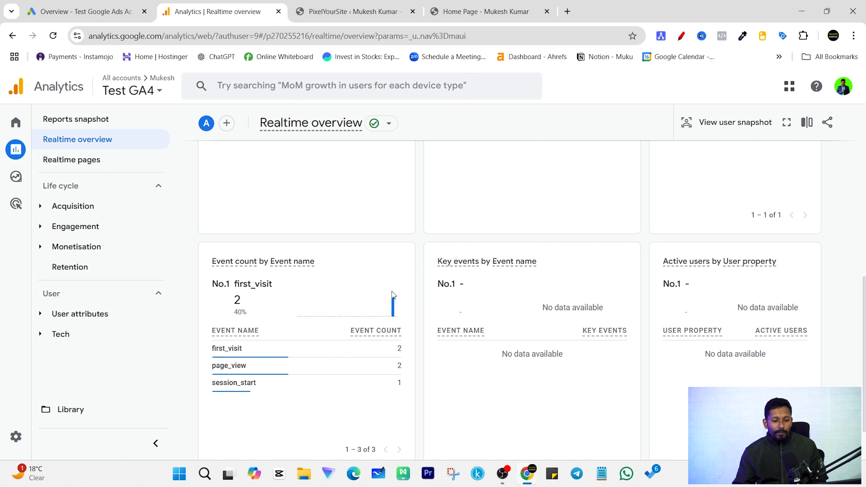
# - Compare the Event count and Key events cards by event name in the Realtime overview
pyautogui.moveTo(217, 262); pyautogui.dragTo(309, 261)
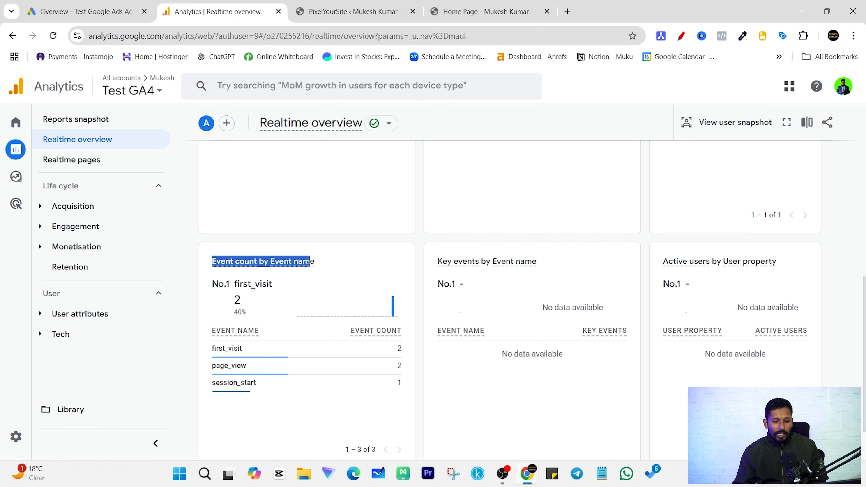
pyautogui.click(457, 279)
pyautogui.moveTo(441, 260); pyautogui.dragTo(479, 261)
pyautogui.scroll(-1, 350, 271)
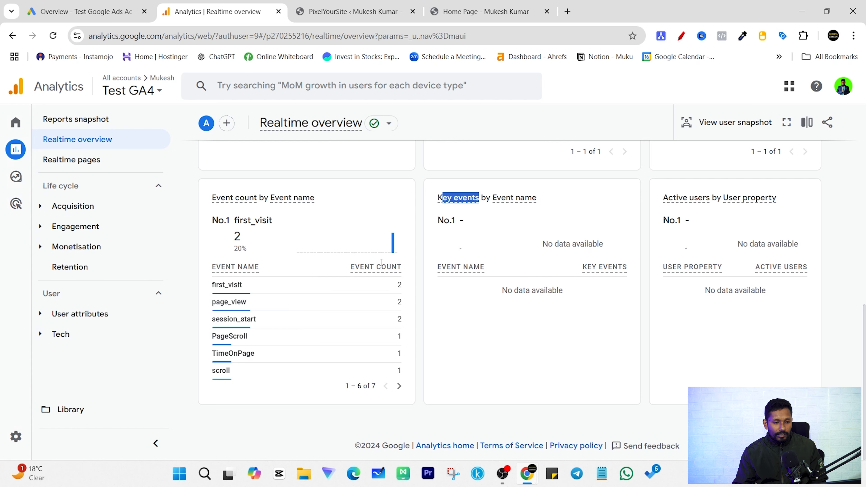
# - Recheck the Realtime overview's active users per minute, active users by audience, and views by page title
pyautogui.scroll(5, 494, 277)
pyautogui.scroll(2, 524, 299)
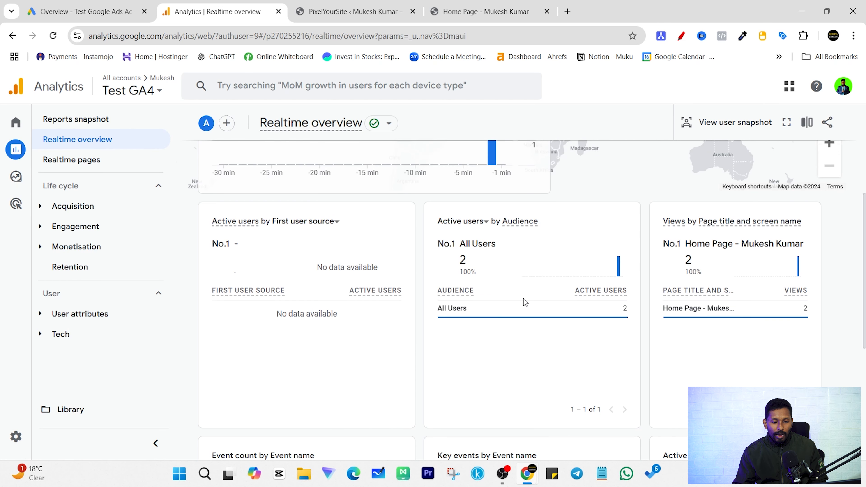
pyautogui.scroll(4, 614, 300)
pyautogui.scroll(-4, 555, 286)
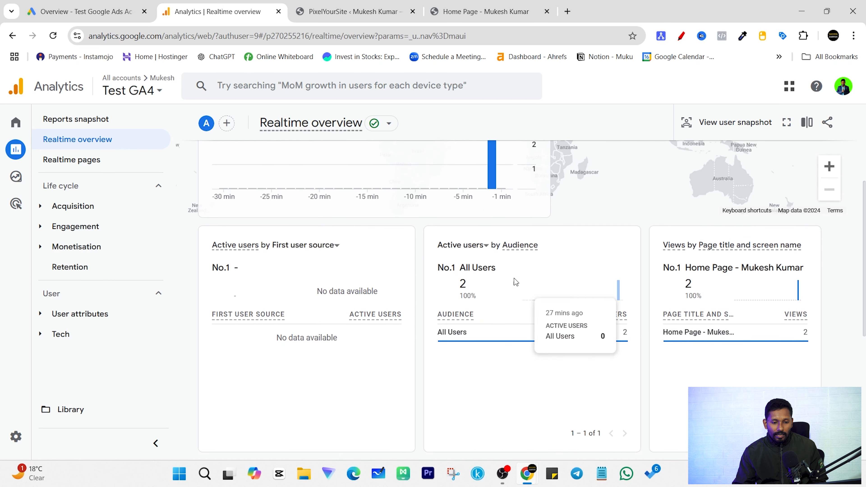
pyautogui.scroll(5, 478, 290)
pyautogui.scroll(-8, 396, 295)
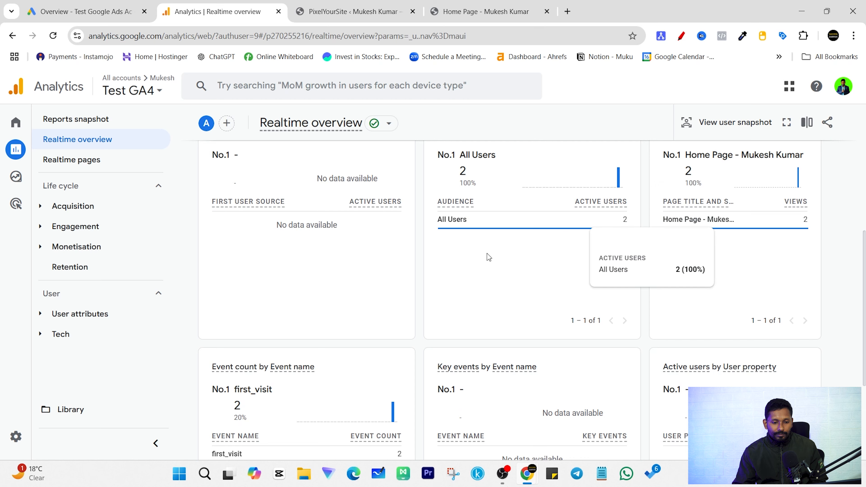
pyautogui.scroll(-2, 523, 257)
pyautogui.scroll(2, 546, 235)
pyautogui.scroll(-6, 546, 262)
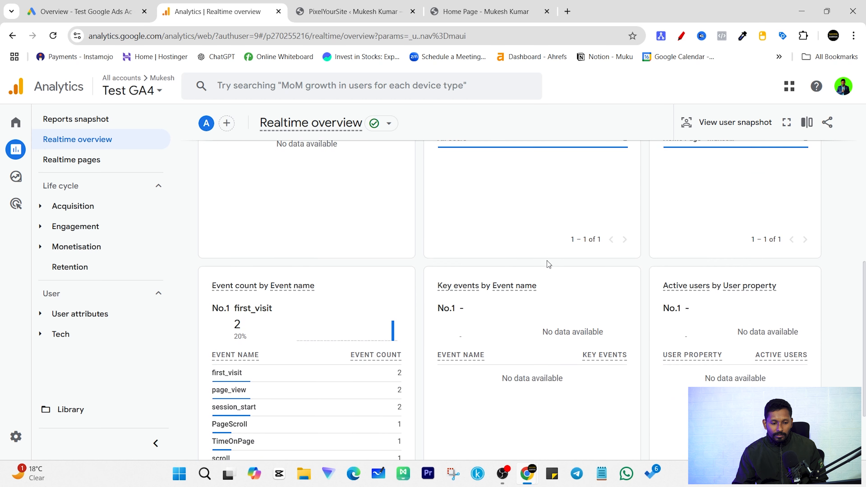
# - Examine the recorded events in the Event count by Event name card, including first_visit and PageScroll
pyautogui.moveTo(235, 223); pyautogui.dragTo(275, 224)
pyautogui.click(306, 229)
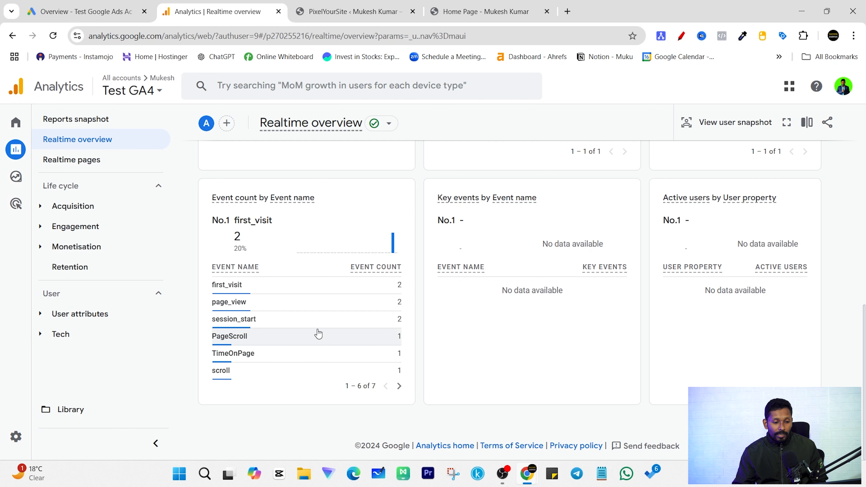
pyautogui.moveTo(318, 334)
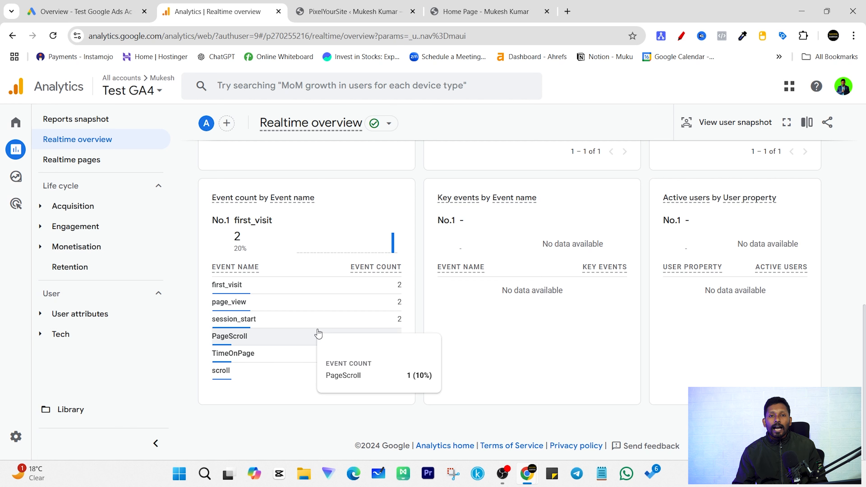
# - Open the Google Analytics Admin settings and view the Events and Key events pages under Data display
pyautogui.click(18, 443)
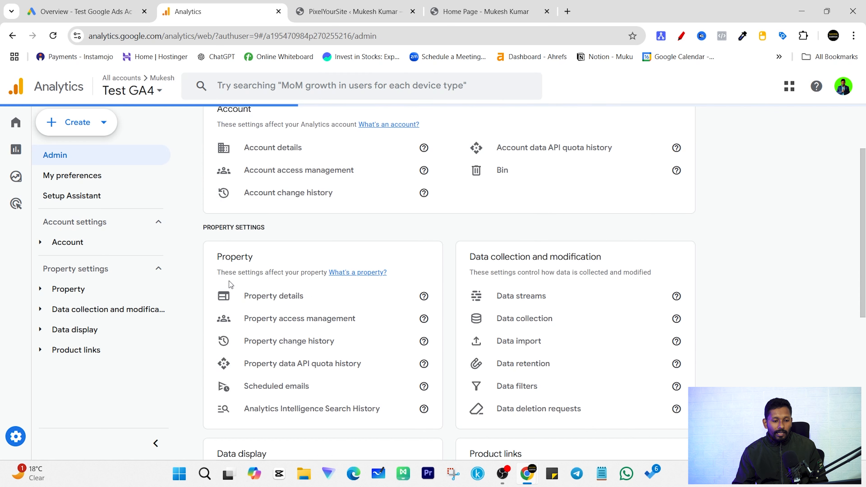
pyautogui.scroll(-5, 360, 295)
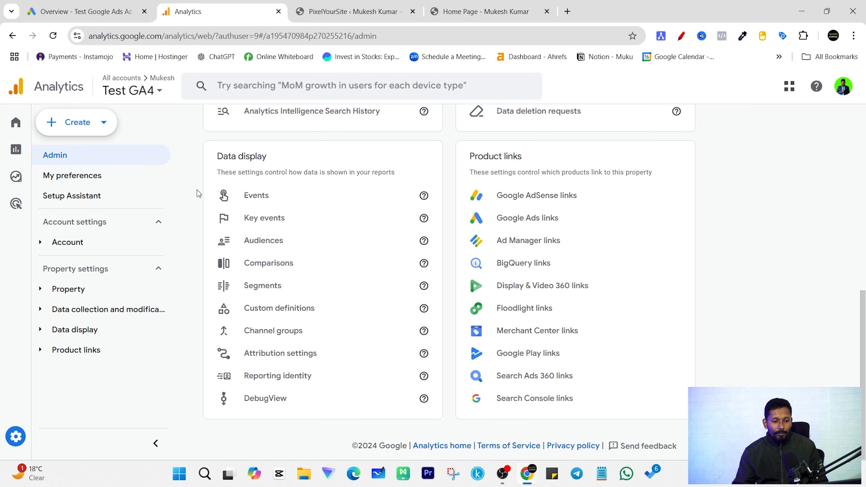
pyautogui.moveTo(221, 157); pyautogui.dragTo(275, 160)
pyautogui.click(243, 156)
pyautogui.tripleClick(242, 156)
pyautogui.click(269, 159)
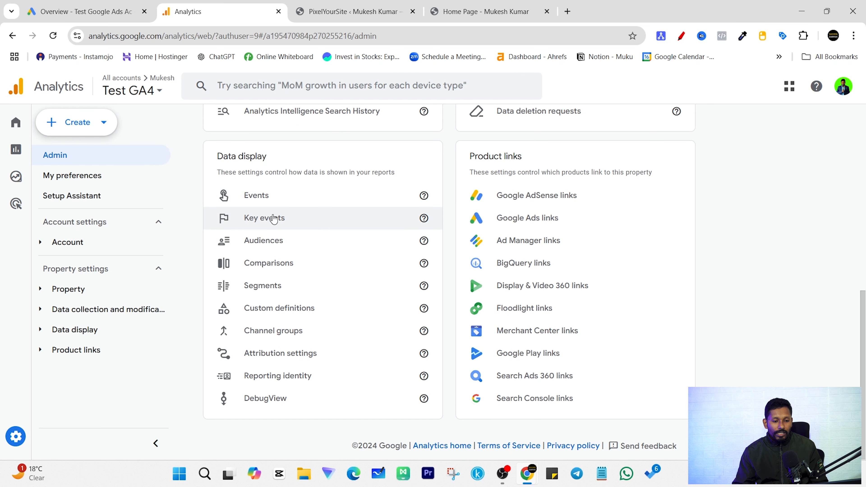
pyautogui.click(284, 198)
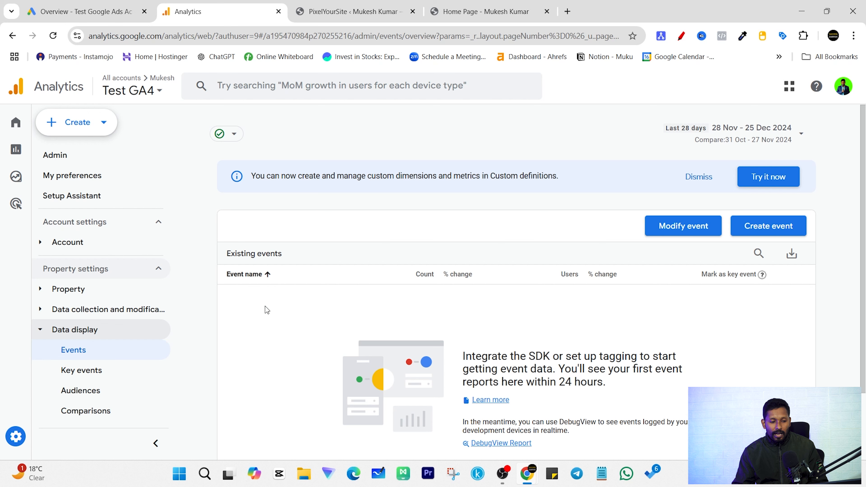
pyautogui.click(115, 378)
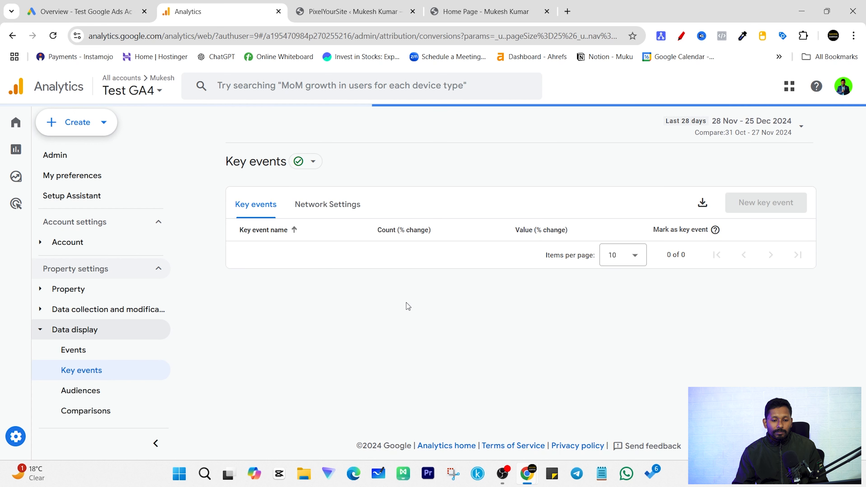
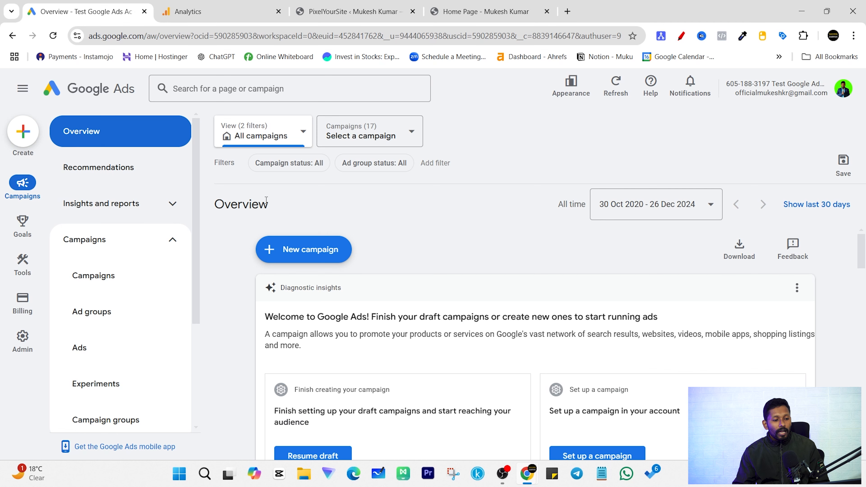
# - Open the Tools section in Google Ads, and switch back to the PixelYourSite settings in WordPress
pyautogui.moveTo(22, 351)
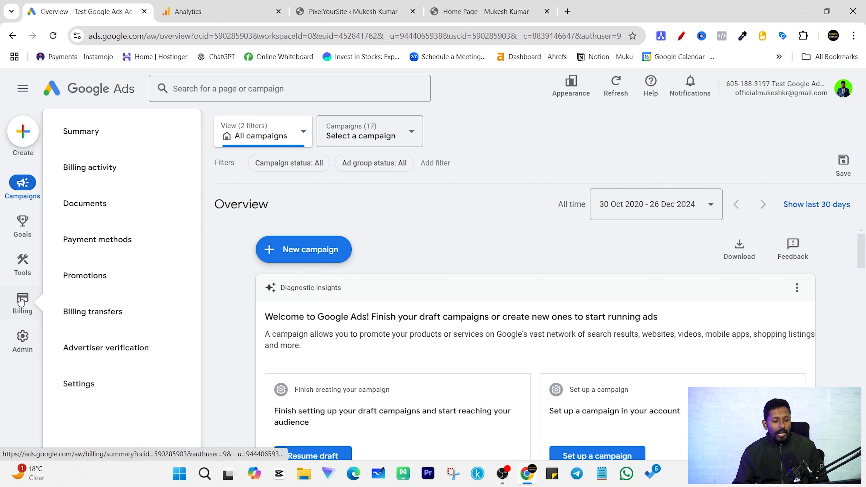
pyautogui.click(22, 262)
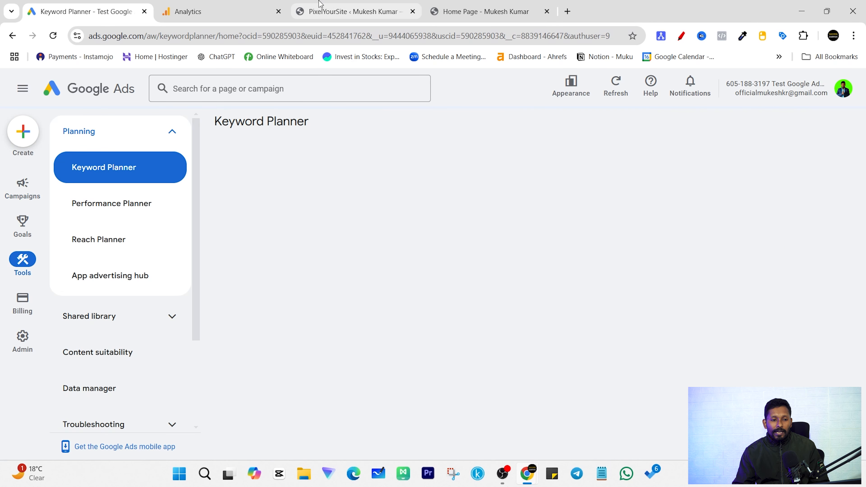
pyautogui.click(339, 12)
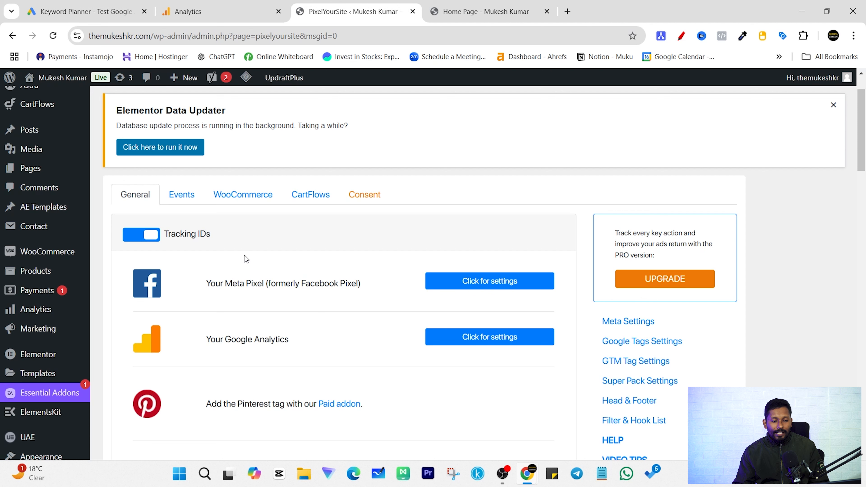
# - Return to the Key events page in Google Analytics and examine the purchase key event
pyautogui.click(191, 11)
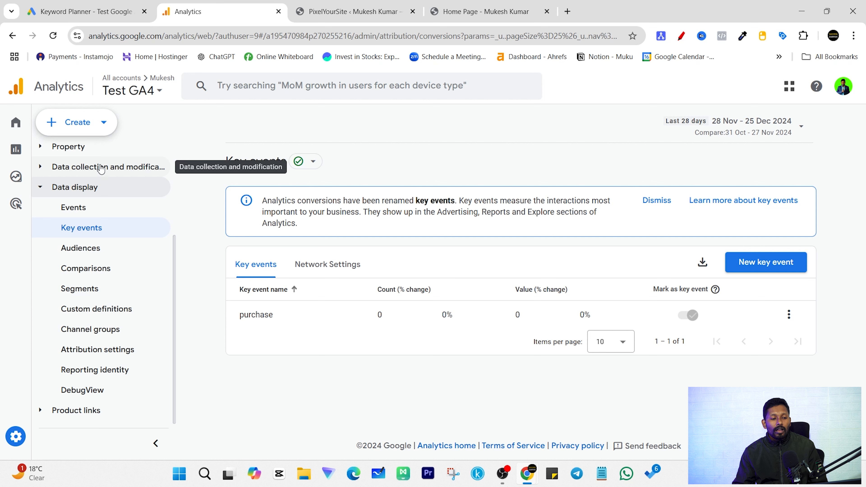
pyautogui.moveTo(17, 444)
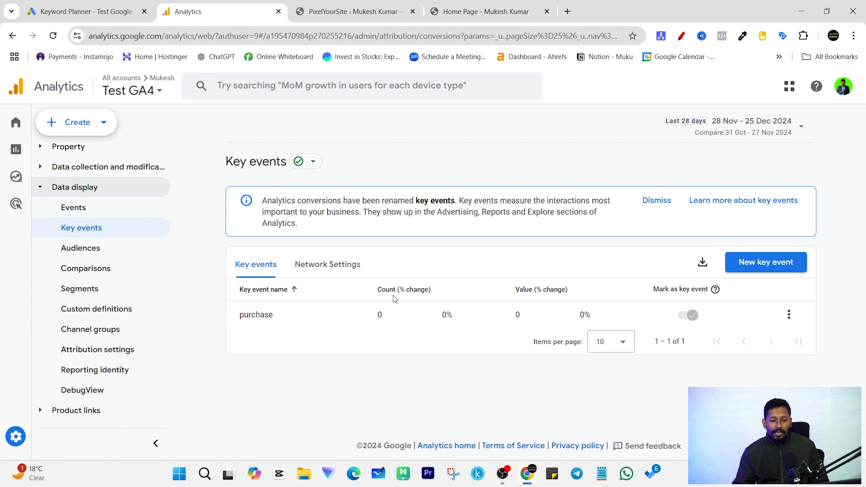
pyautogui.moveTo(243, 318); pyautogui.dragTo(270, 317)
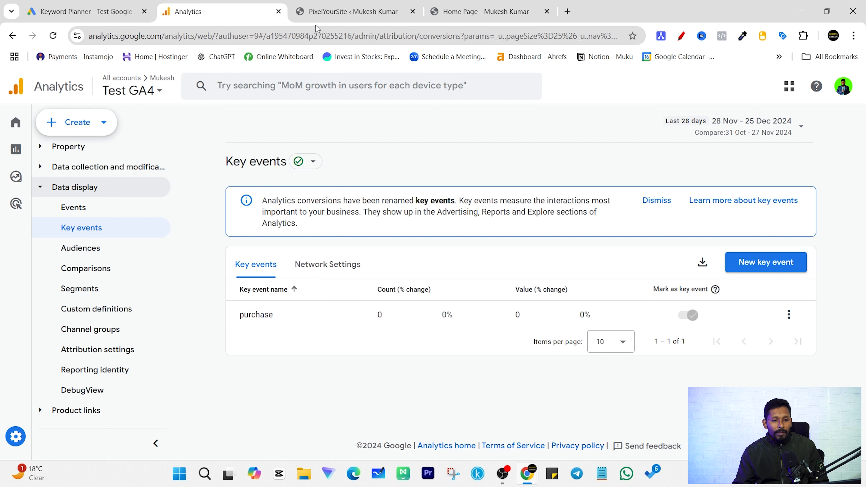
# - Switch to Google Ads and open the Data manager's featured products for connecting
pyautogui.click(88, 11)
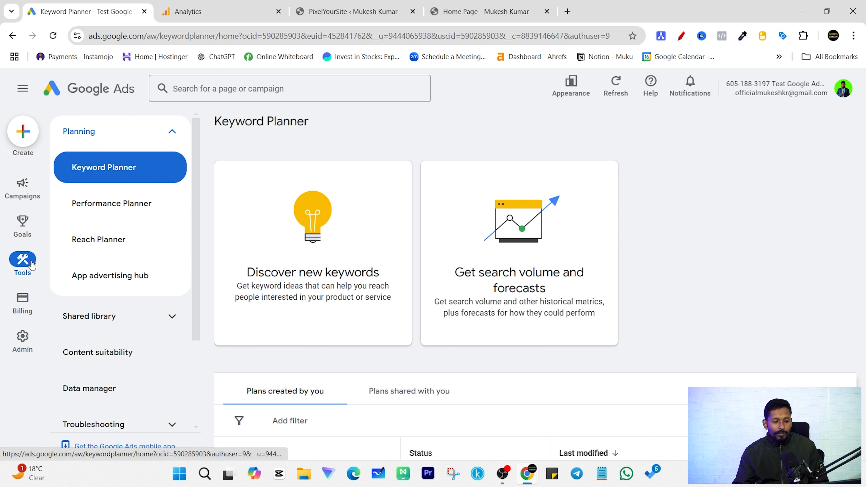
pyautogui.scroll(-2, 171, 342)
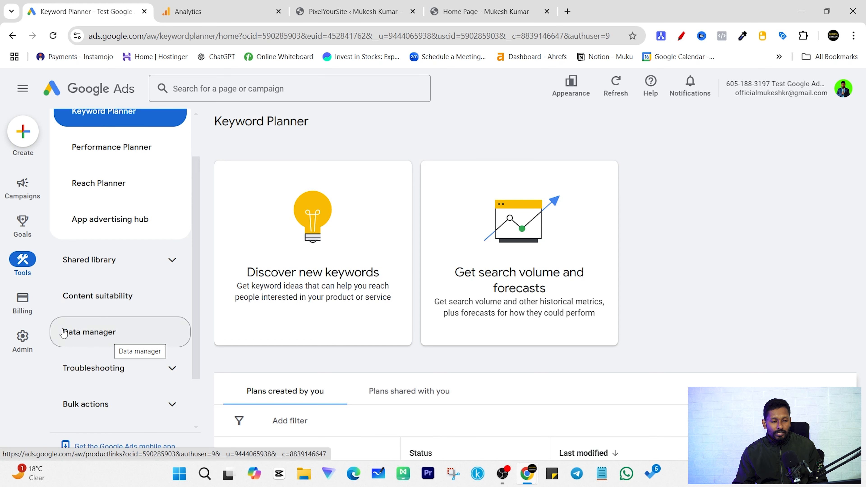
pyautogui.click(92, 346)
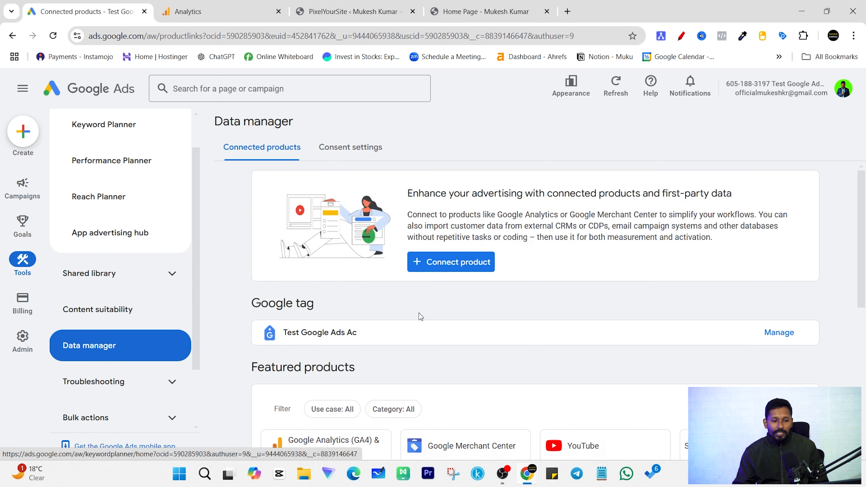
pyautogui.scroll(-5, 364, 314)
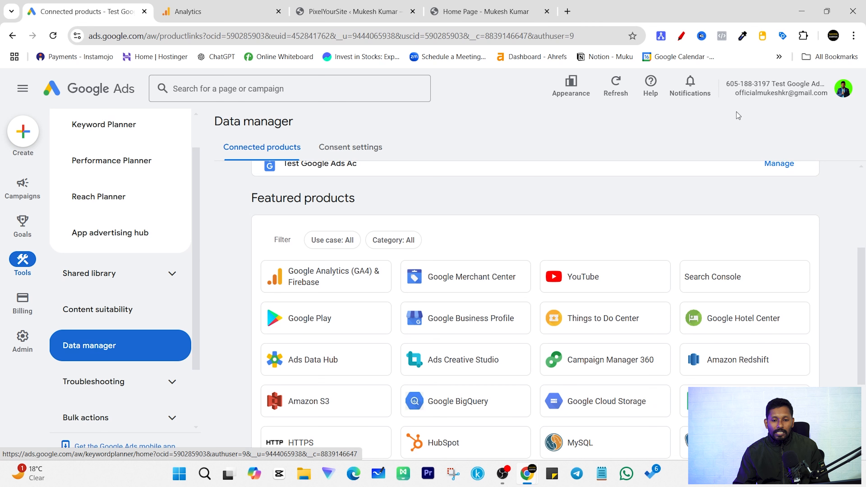
# - Compare the signed-in account e-mail in Google Ads with the account used in Google Analytics
pyautogui.tripleClick(760, 90)
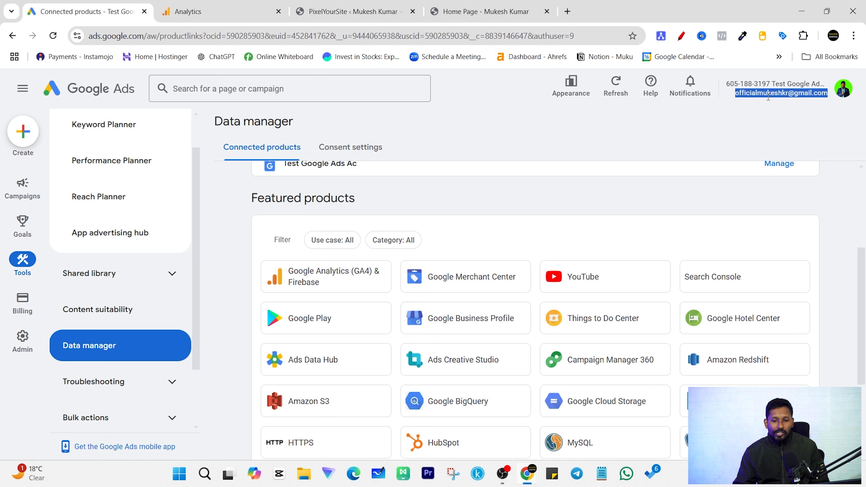
pyautogui.click(773, 113)
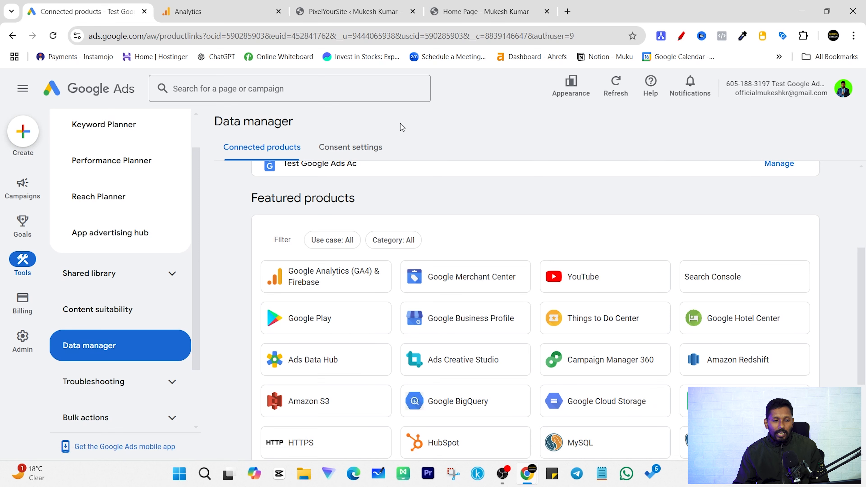
pyautogui.click(199, 6)
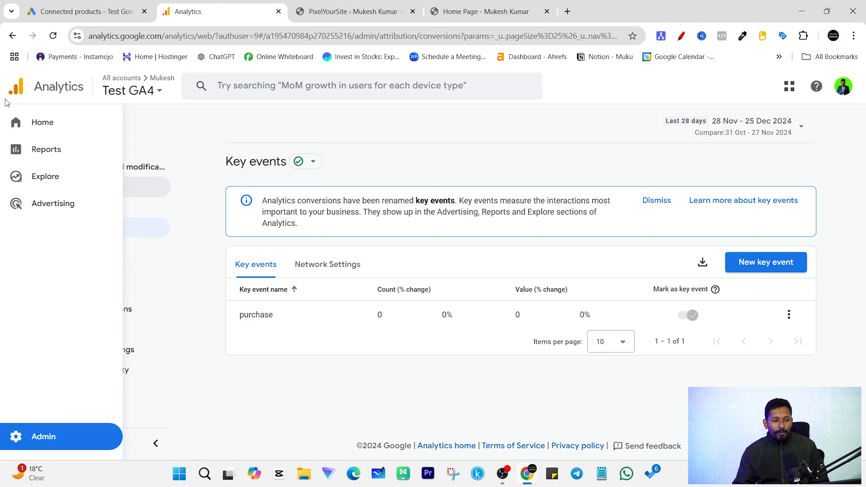
pyautogui.click(85, 11)
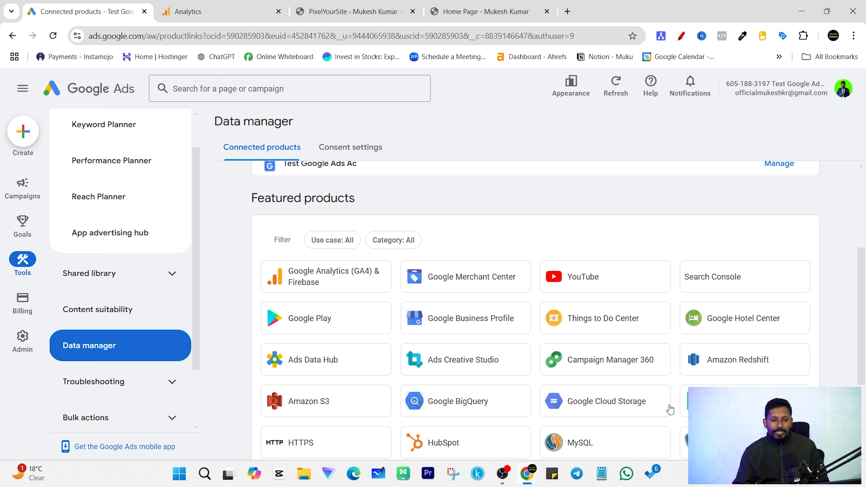
pyautogui.click(224, 5)
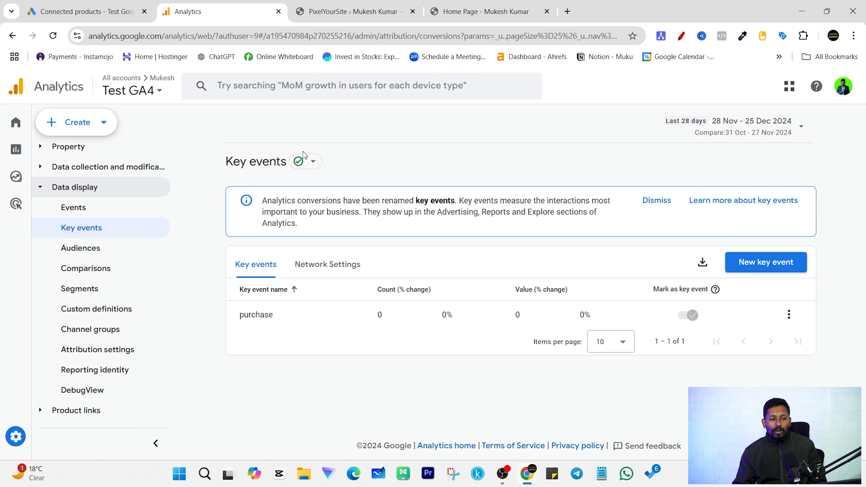
pyautogui.click(70, 5)
# - Start linking the Google Analytics (GA4) & Firebase product in Google Ads and select the Test GA4 property
pyautogui.scroll(3, 353, 213)
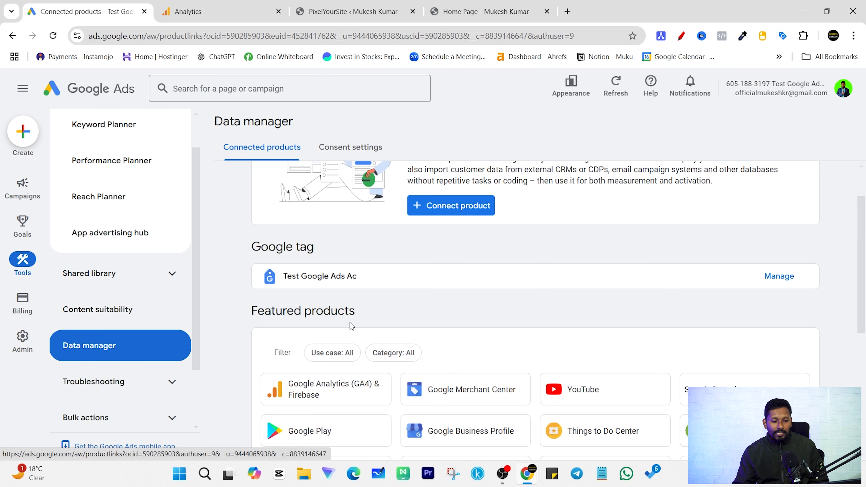
pyautogui.scroll(-3, 350, 322)
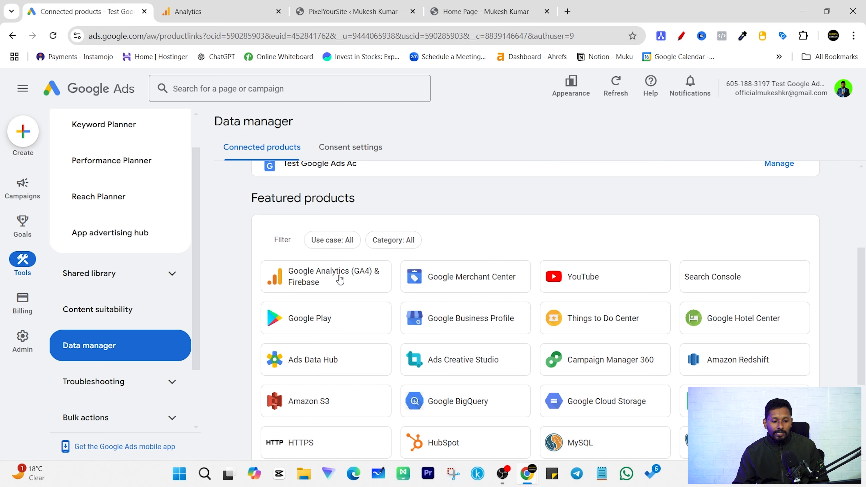
pyautogui.click(352, 278)
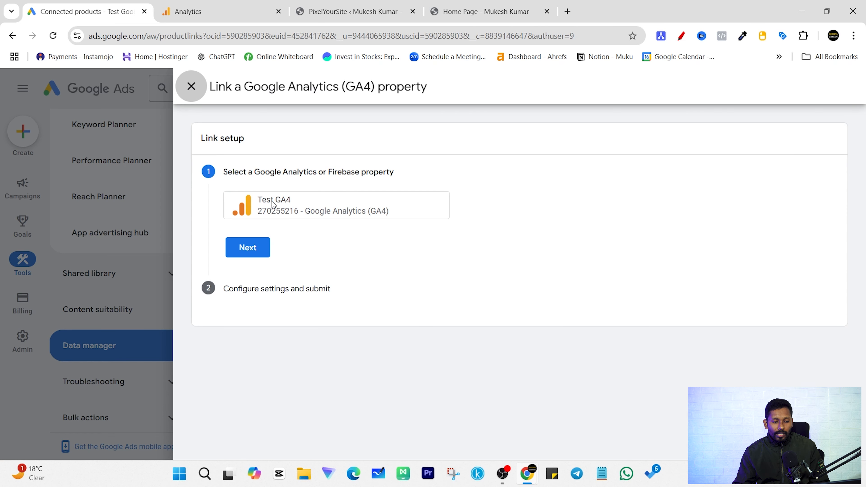
pyautogui.click(285, 205)
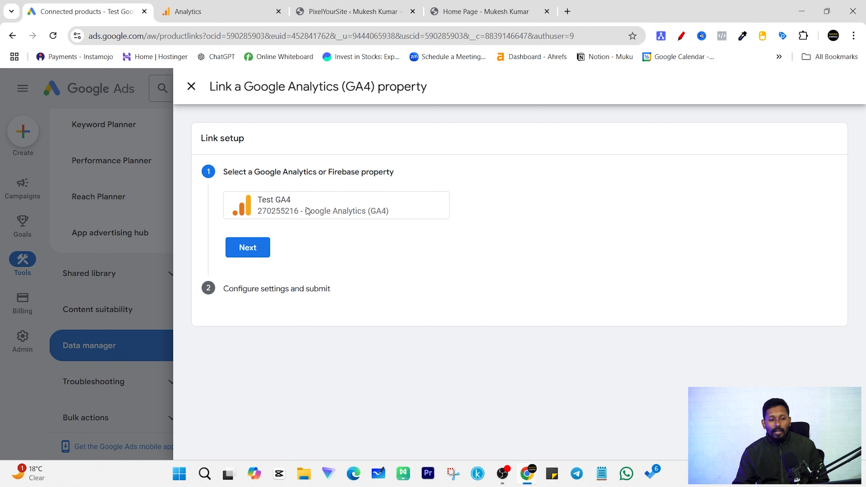
# - Compare the Test GA4 property's name and ID in the link setup with the Google Analytics property list
pyautogui.moveTo(261, 201); pyautogui.dragTo(304, 205)
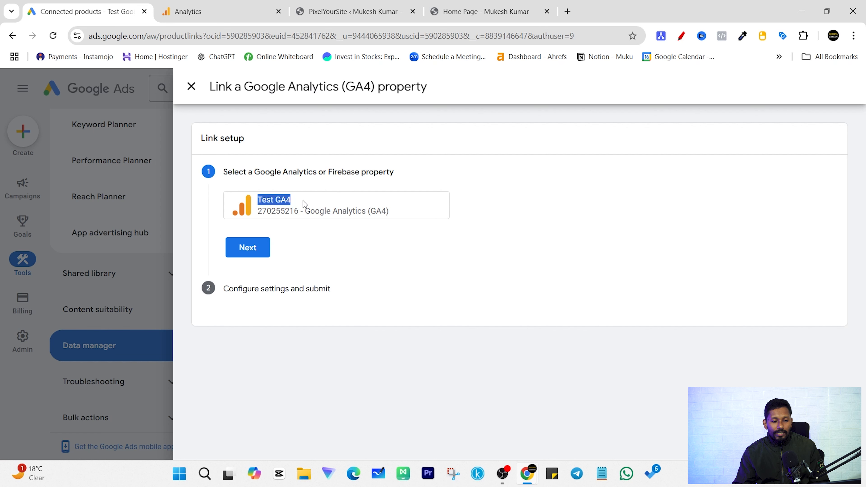
pyautogui.click(351, 235)
pyautogui.doubleClick(262, 211)
pyautogui.moveTo(303, 212); pyautogui.dragTo(285, 213)
pyautogui.click(187, 7)
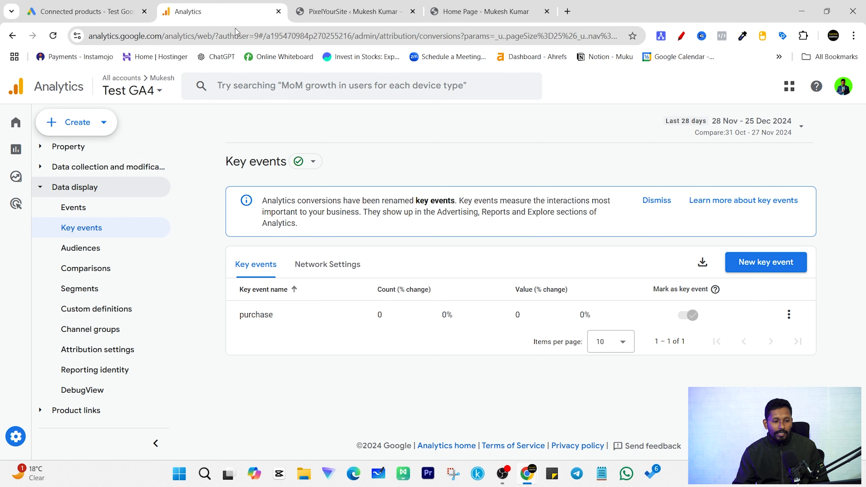
pyautogui.click(154, 92)
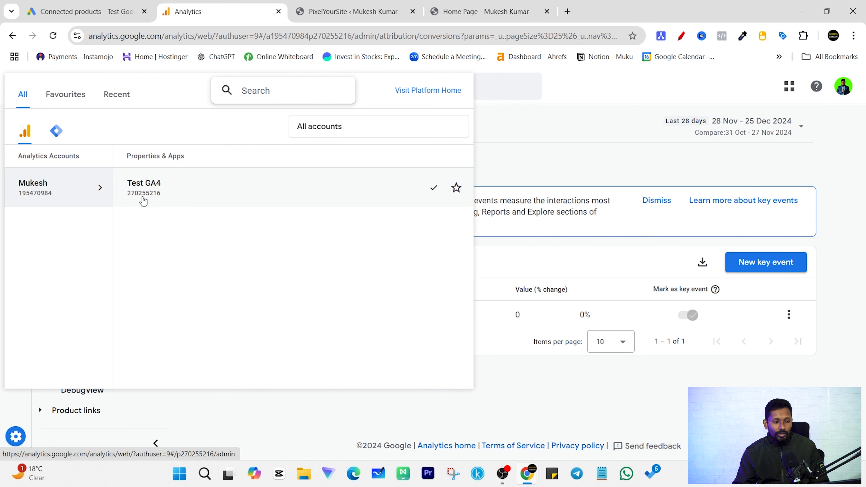
pyautogui.click(497, 119)
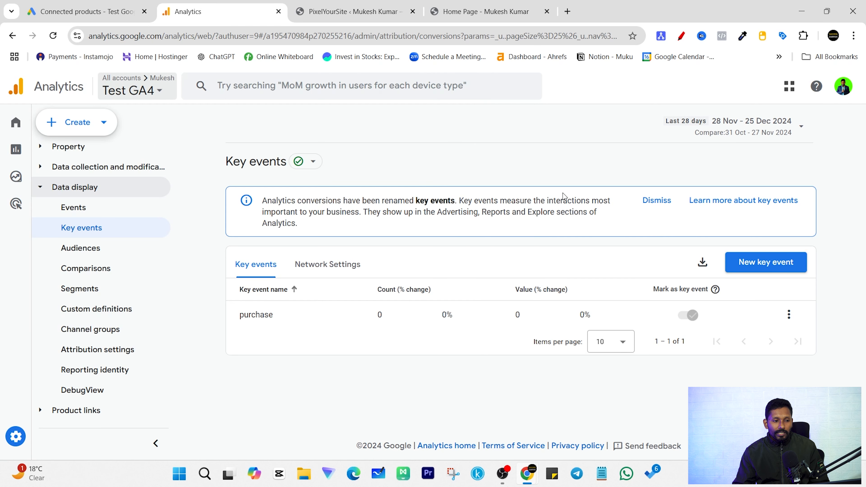
pyautogui.click(78, 4)
pyautogui.click(266, 212)
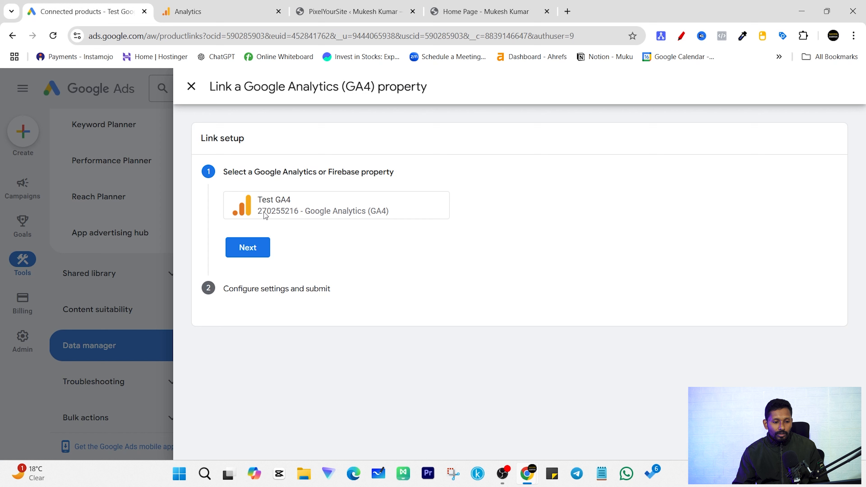
pyautogui.moveTo(264, 212); pyautogui.dragTo(287, 211)
pyautogui.click(320, 212)
pyautogui.moveTo(265, 175); pyautogui.dragTo(322, 176)
pyautogui.click(393, 263)
# - Proceed to the link's data sharing settings and review the metrics and audiences imports, turning Import app and web metrics off and on again
pyautogui.click(248, 248)
pyautogui.scroll(-1, 398, 260)
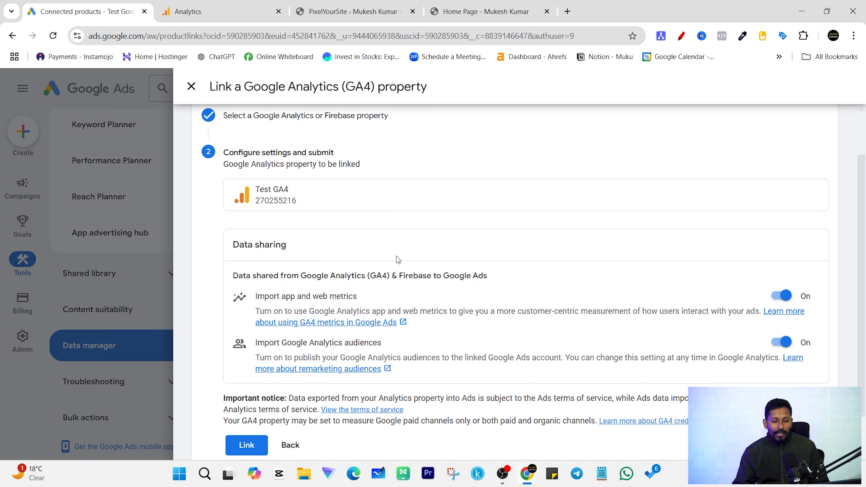
pyautogui.moveTo(257, 299); pyautogui.dragTo(360, 300)
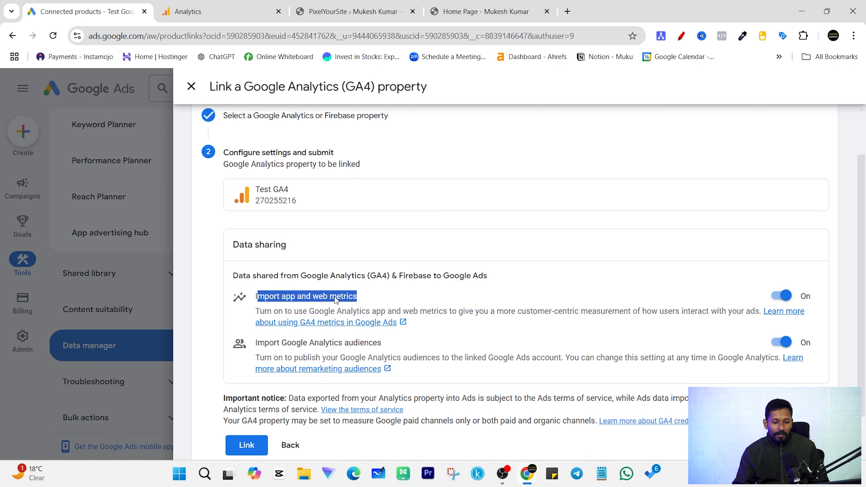
pyautogui.moveTo(255, 345); pyautogui.dragTo(385, 353)
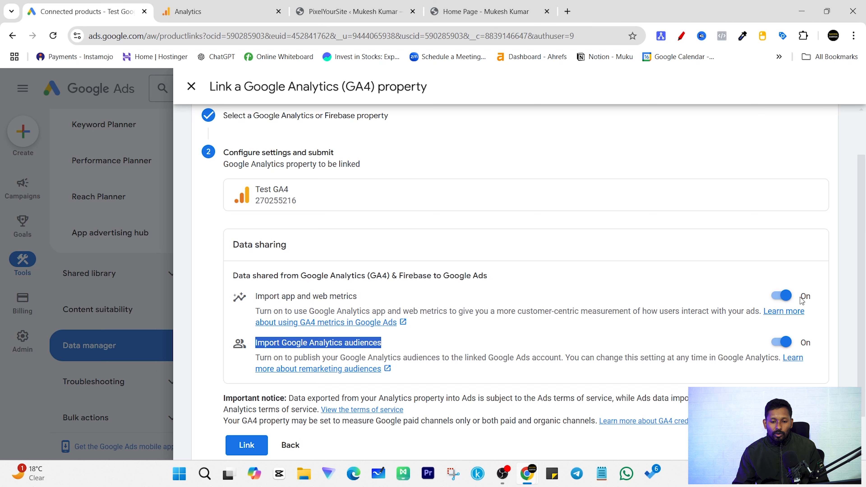
pyautogui.click(781, 296)
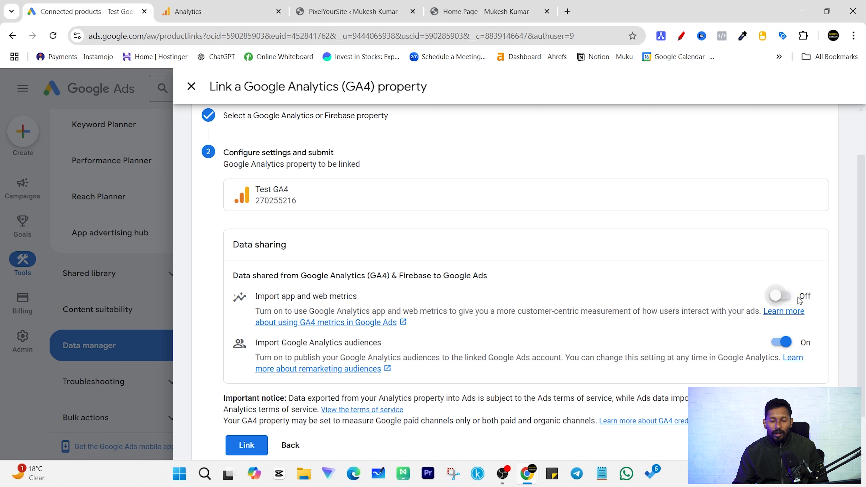
pyautogui.click(785, 295)
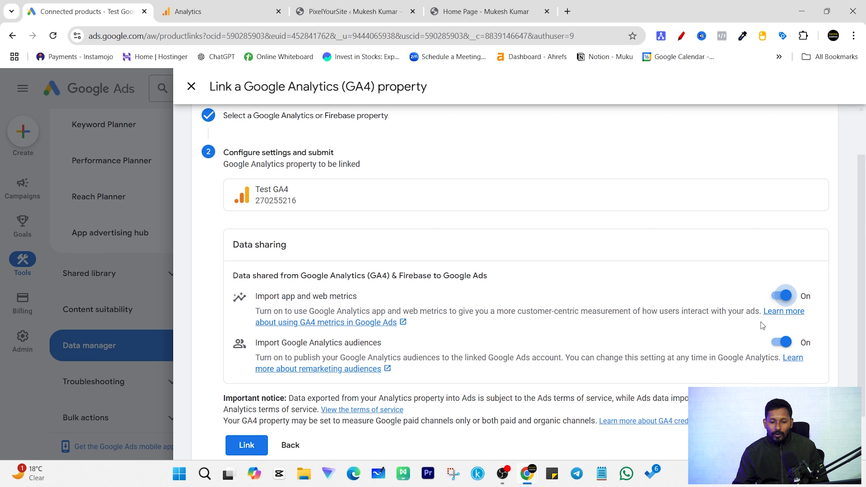
# - Link the Test GA4 property to the Google Ads account and finish the link setup
pyautogui.scroll(-2, 254, 451)
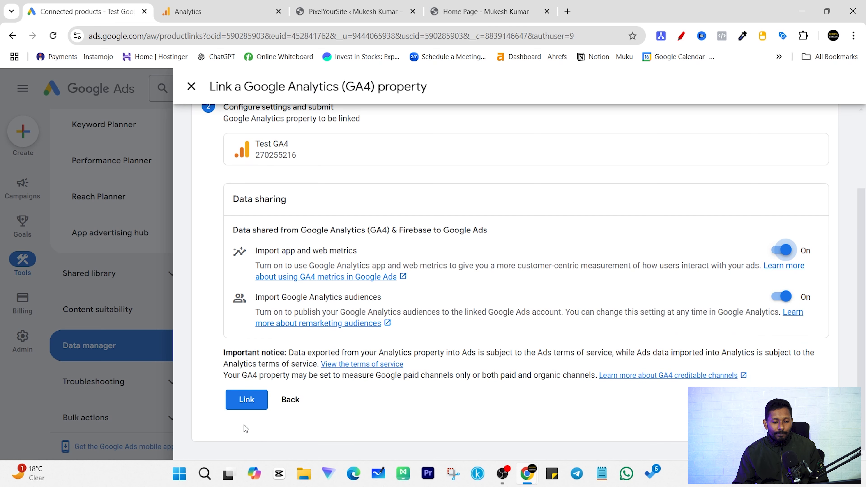
pyautogui.click(255, 406)
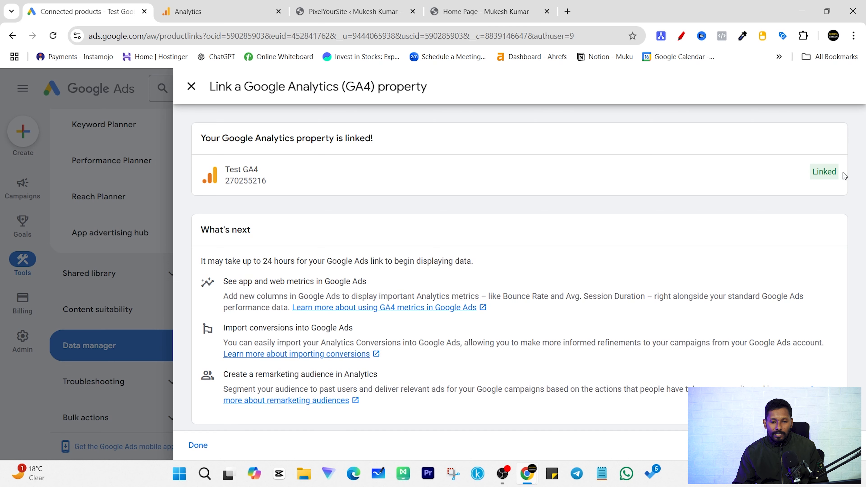
pyautogui.moveTo(817, 172); pyautogui.dragTo(813, 172)
pyautogui.click(800, 179)
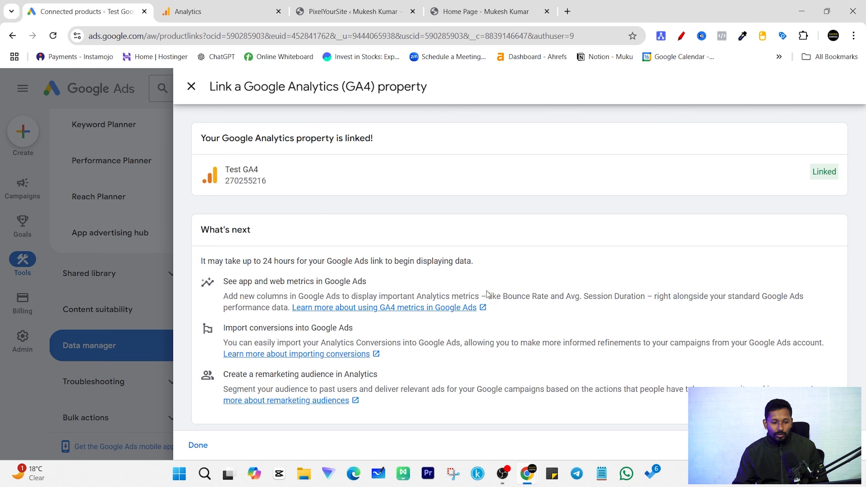
pyautogui.click(200, 446)
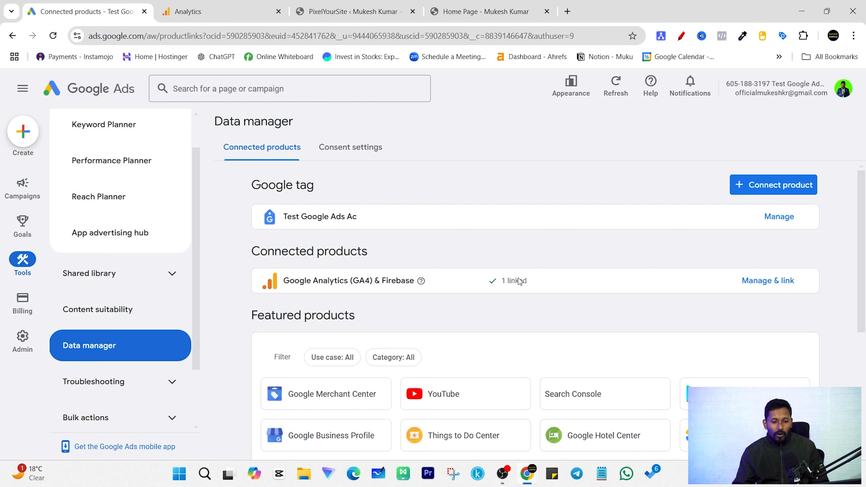
# - Switch to Google Analytics, open the Admin settings, collapse Data display and expand Product links
pyautogui.click(227, 6)
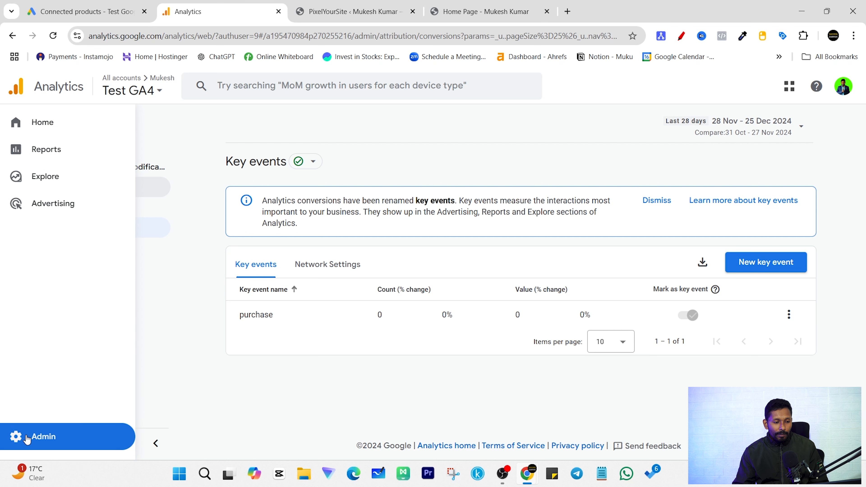
pyautogui.click(27, 440)
pyautogui.scroll(-5, 103, 273)
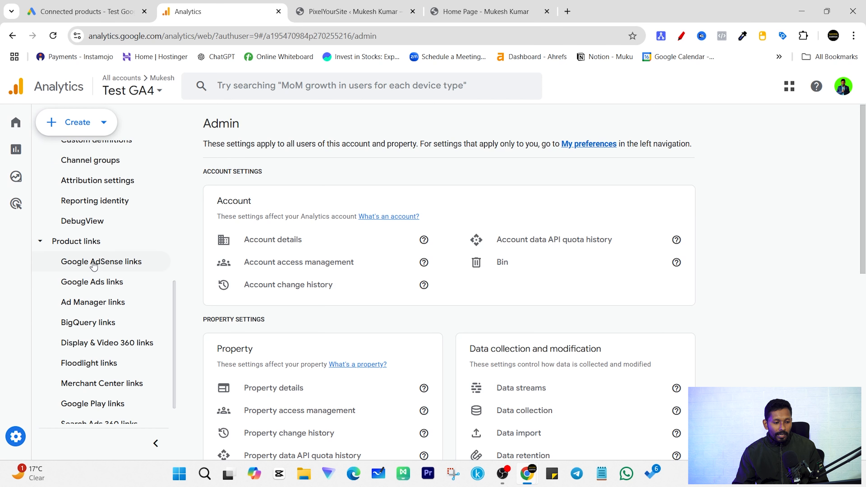
pyautogui.click(77, 243)
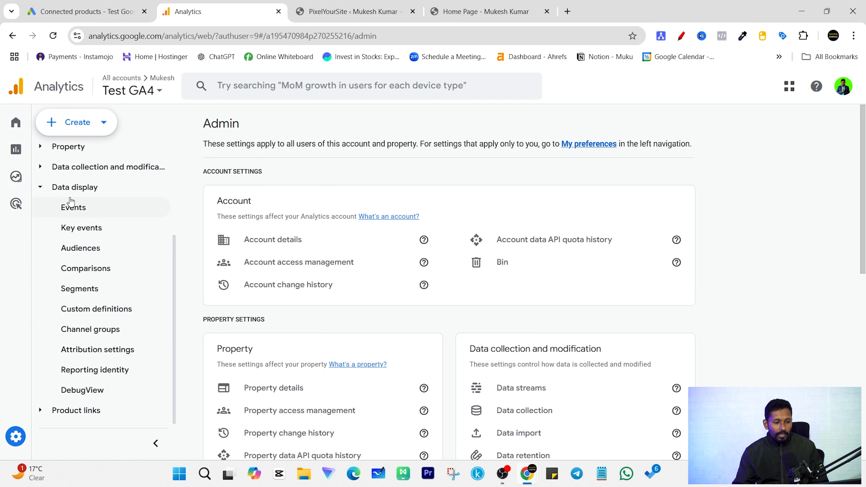
pyautogui.click(72, 188)
pyautogui.click(85, 350)
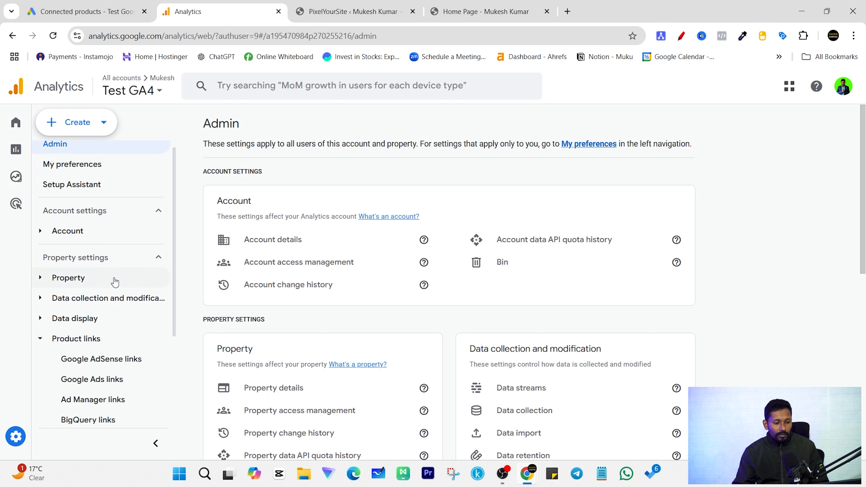
pyautogui.scroll(-3, 115, 281)
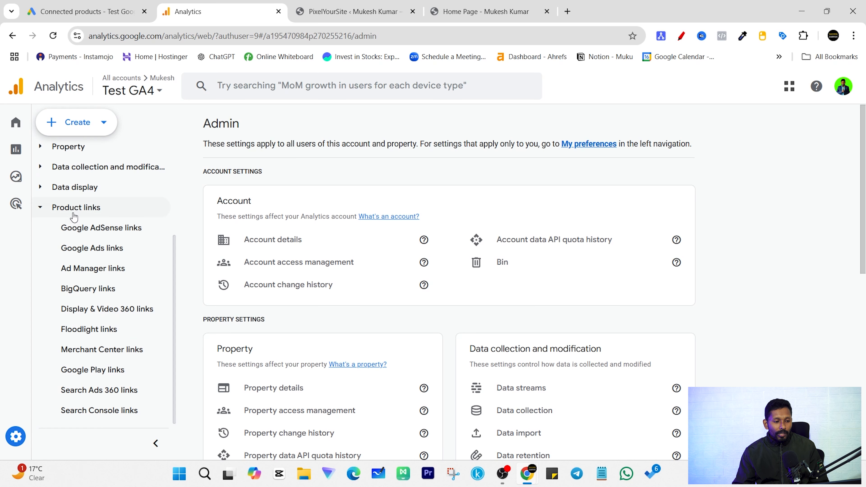
# - Open the Google Ads links page, reload it, and view the details of the Test Google Ads Ac link
pyautogui.click(109, 250)
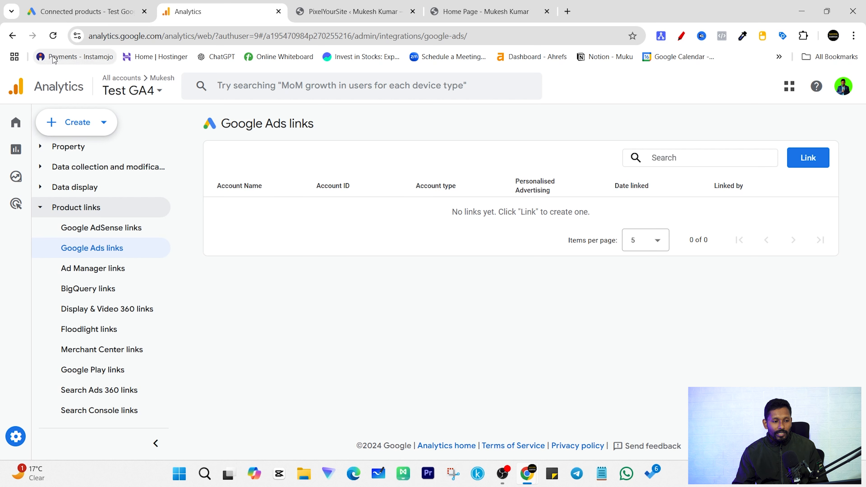
pyautogui.click(53, 36)
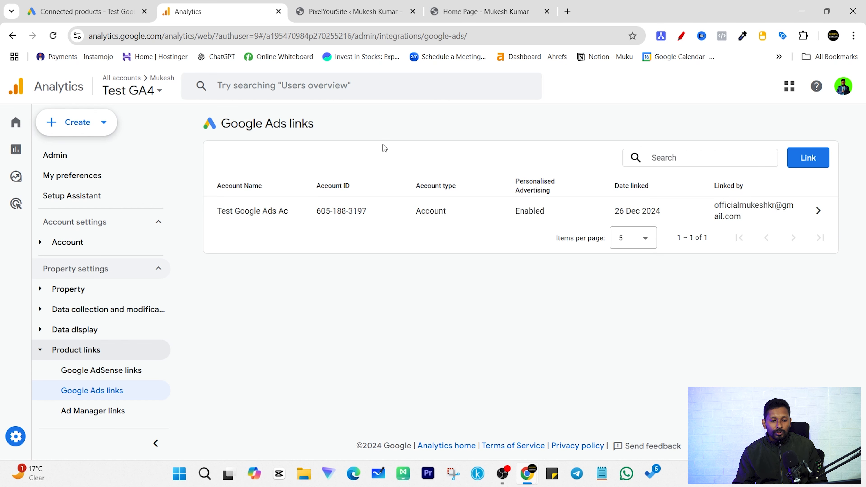
pyautogui.doubleClick(513, 213)
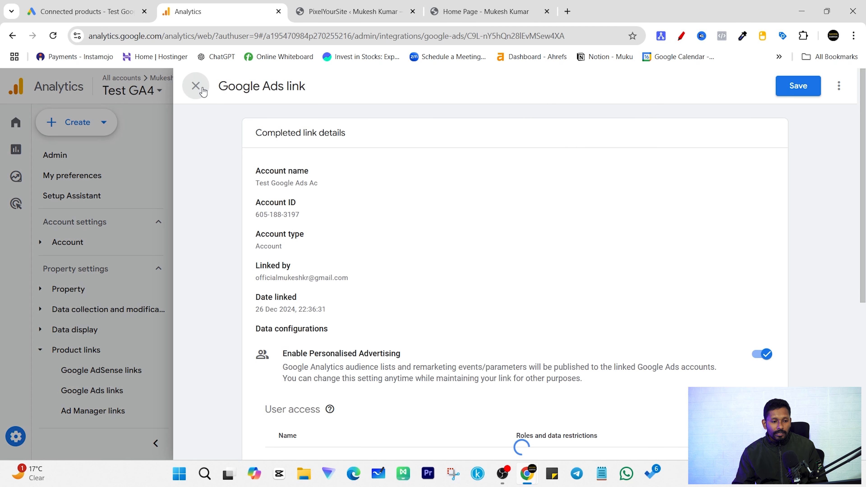
# - Close the Google Ads link details and compare the linked account ID with the account ID shown in Google Ads
pyautogui.click(203, 90)
pyautogui.moveTo(317, 217); pyautogui.dragTo(381, 223)
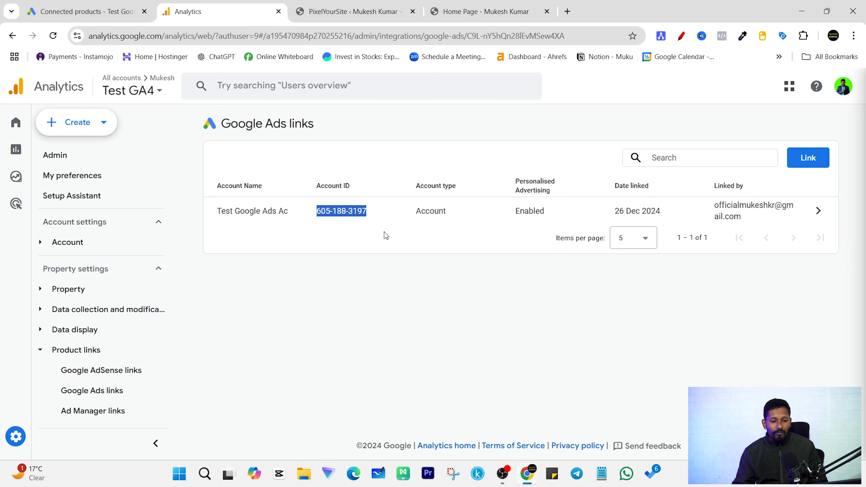
pyautogui.click(203, 91)
pyautogui.click(123, 4)
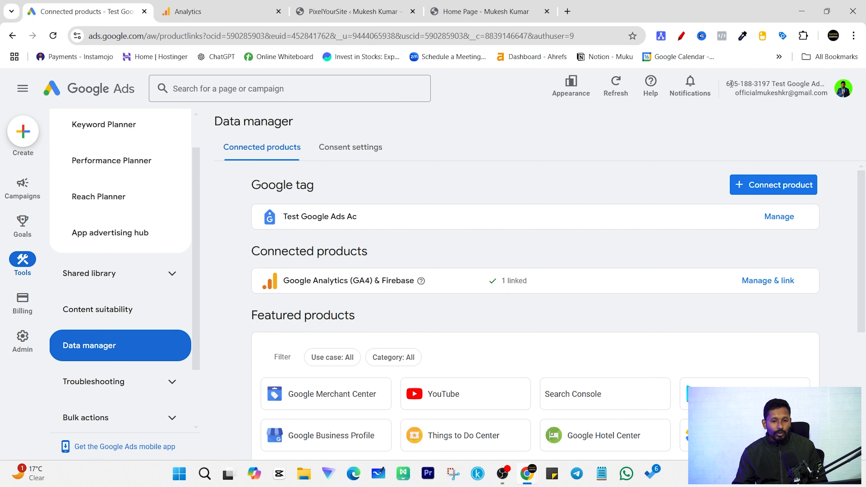
pyautogui.moveTo(730, 83); pyautogui.dragTo(770, 82)
pyautogui.click(761, 82)
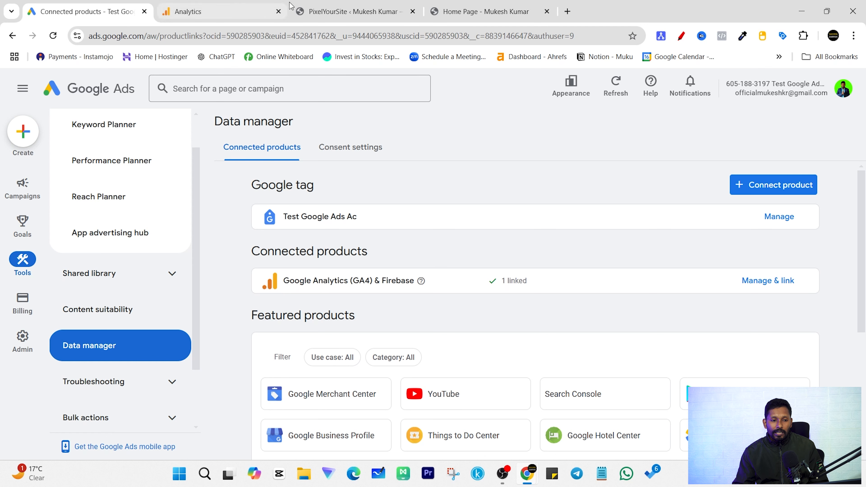
# - Review the PixelYourSite settings, the Google Ads links page in Analytics, and the connected products in Google Ads
pyautogui.click(341, 11)
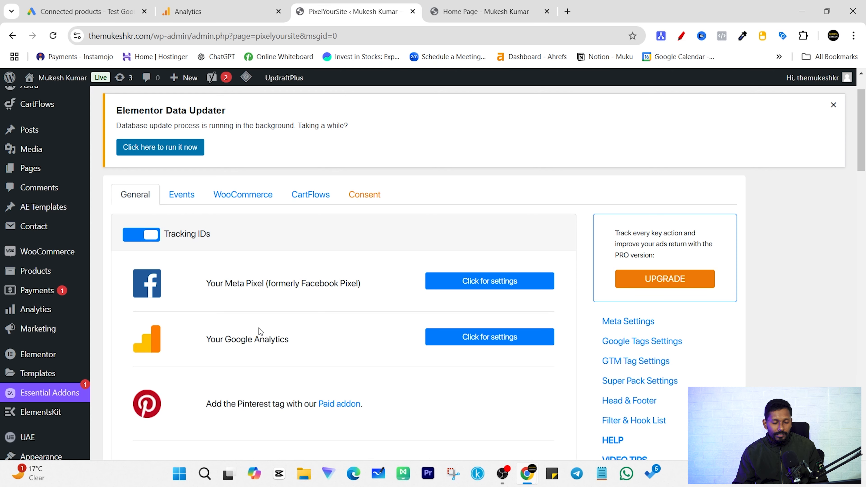
pyautogui.click(211, 12)
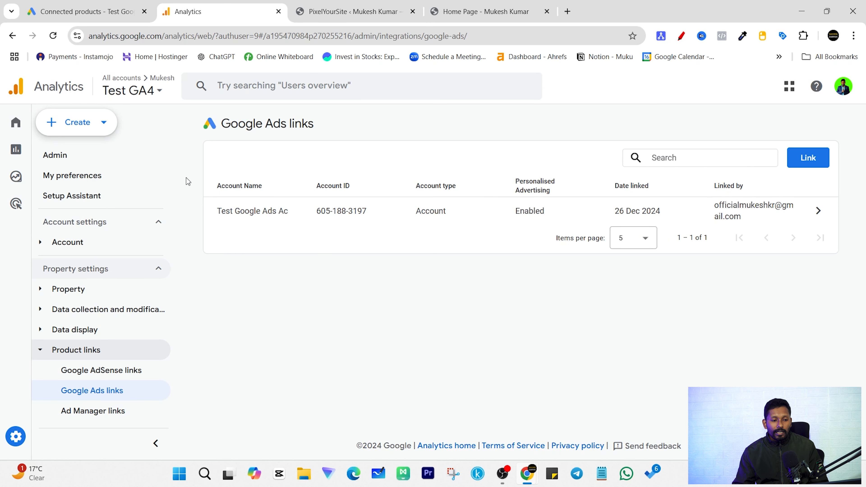
pyautogui.click(42, 3)
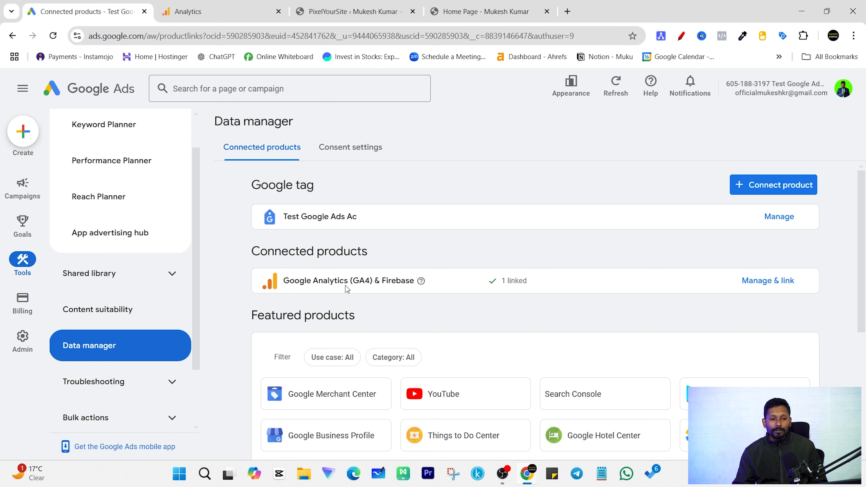
pyautogui.click(328, 4)
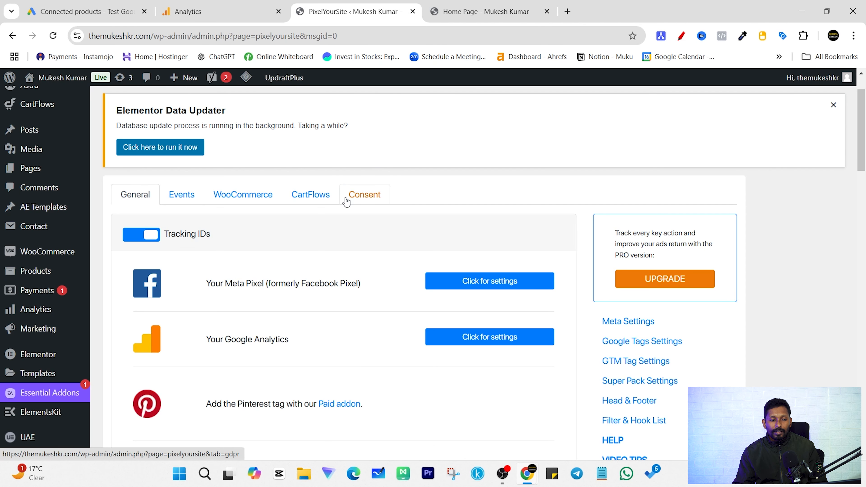
# - Switch to Google Ads, open the conversion goals summary, review the existing goals, and start a new conversion action
pyautogui.click(75, 5)
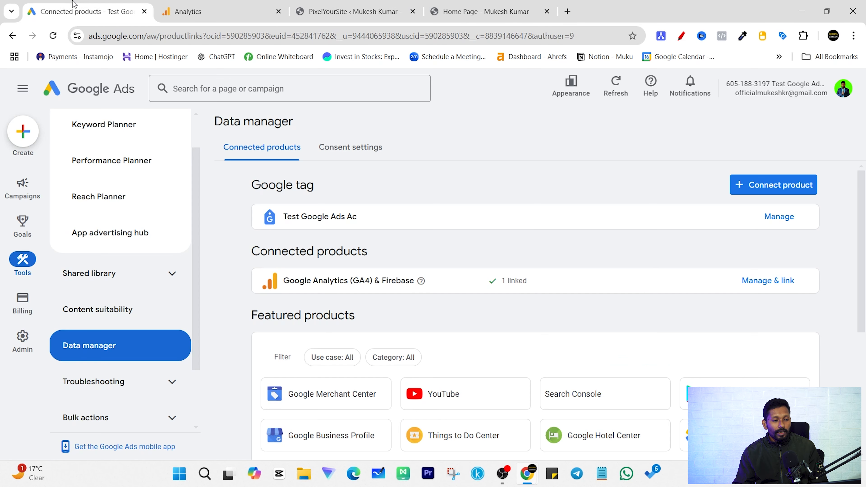
pyautogui.scroll(-2, 402, 385)
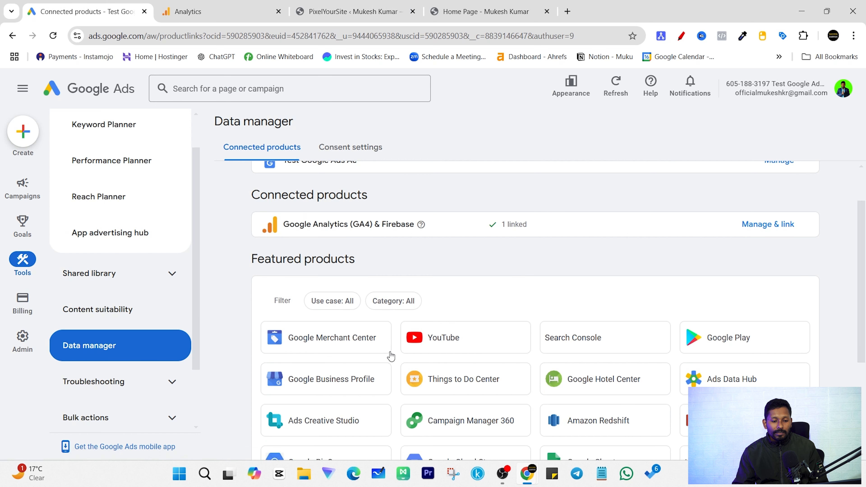
pyautogui.click(22, 224)
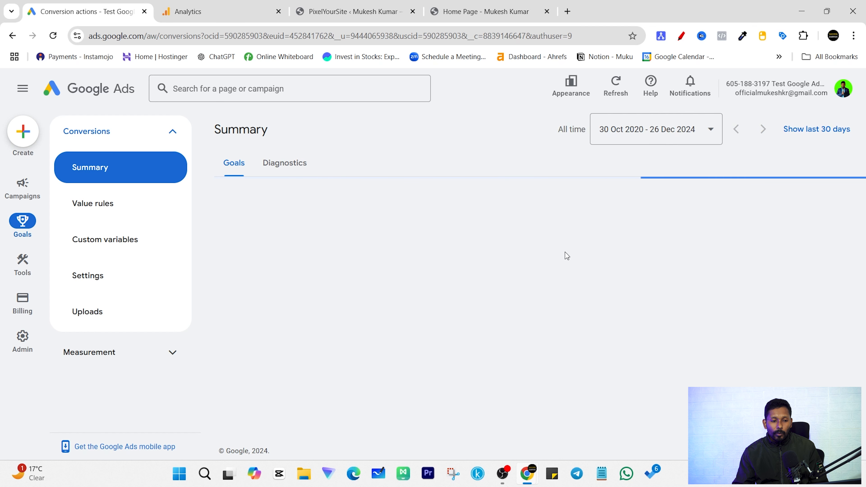
pyautogui.scroll(-2, 462, 246)
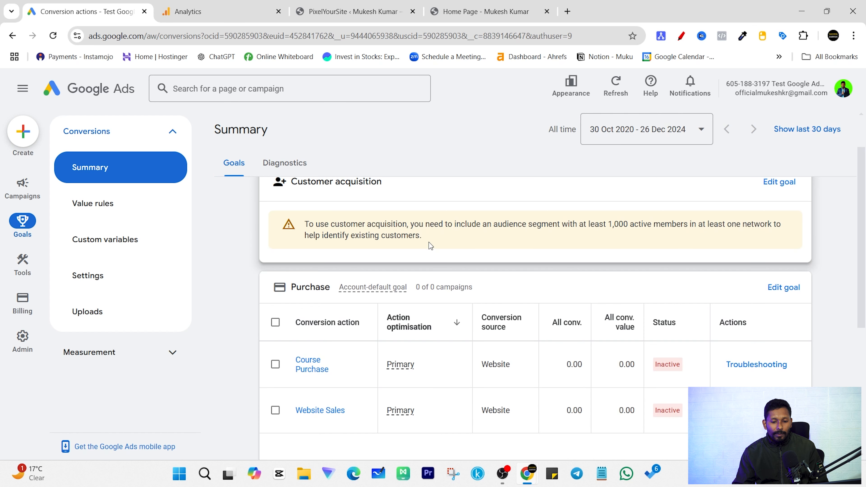
pyautogui.scroll(2, 409, 245)
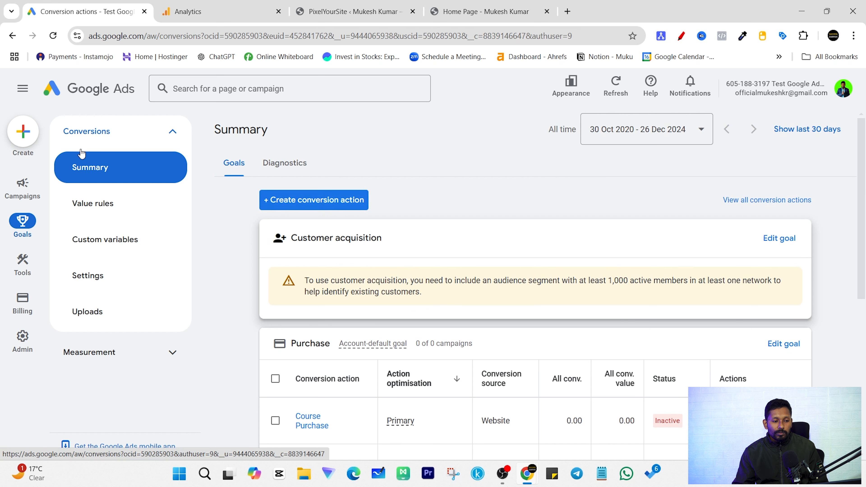
pyautogui.click(330, 201)
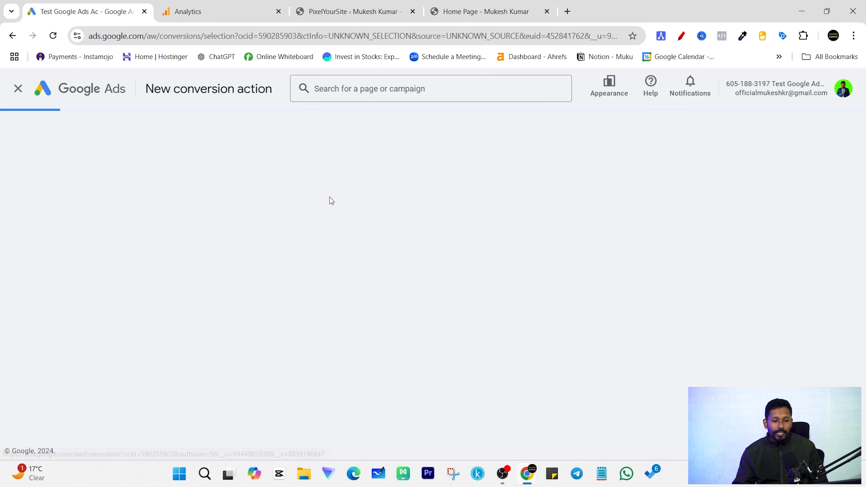